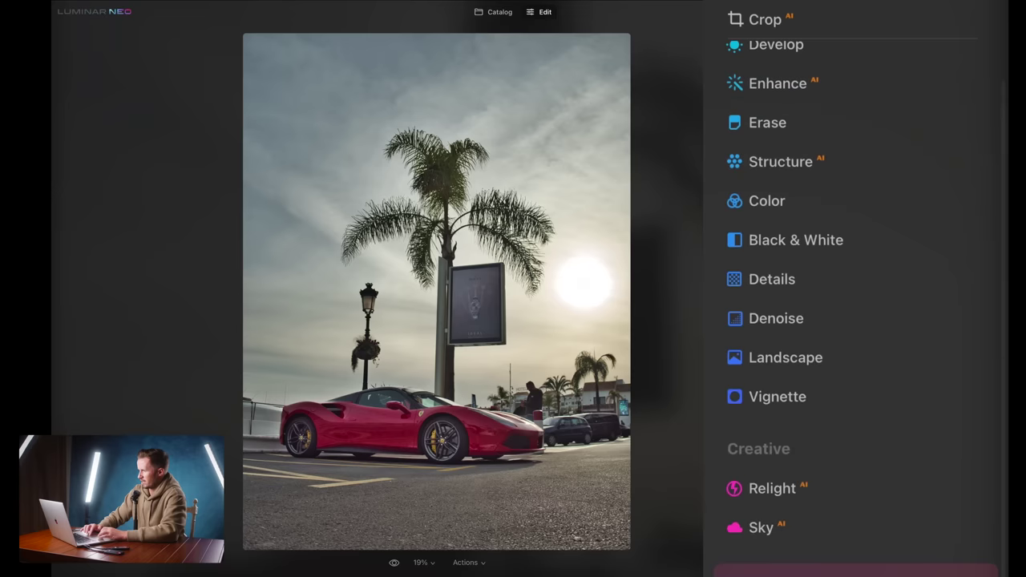
Set Structure Amount to 78 and Boost to 28 on the Ferrari photo.
click(773, 160)
drag(854, 246, 935, 246)
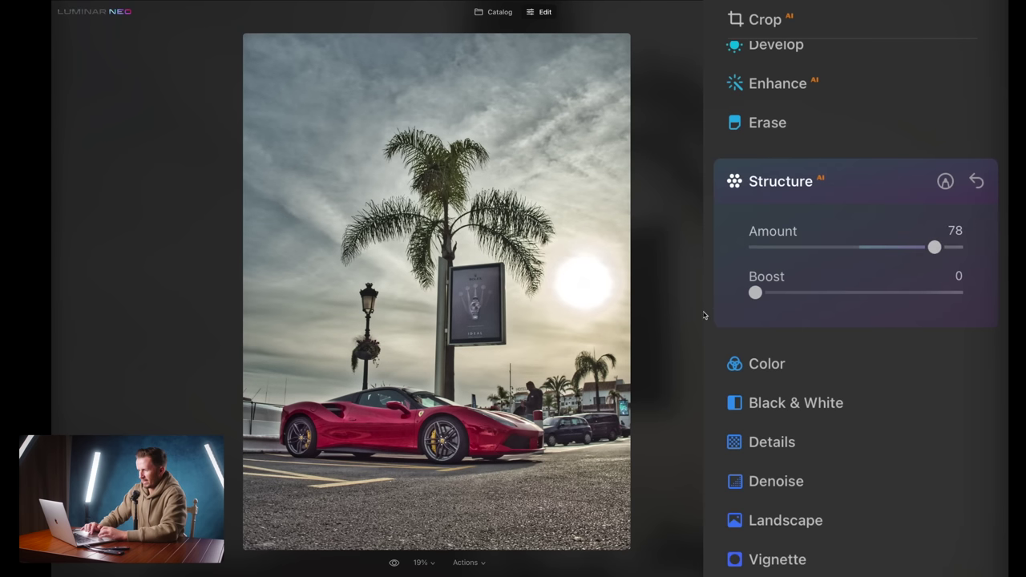
drag(770, 291, 817, 308)
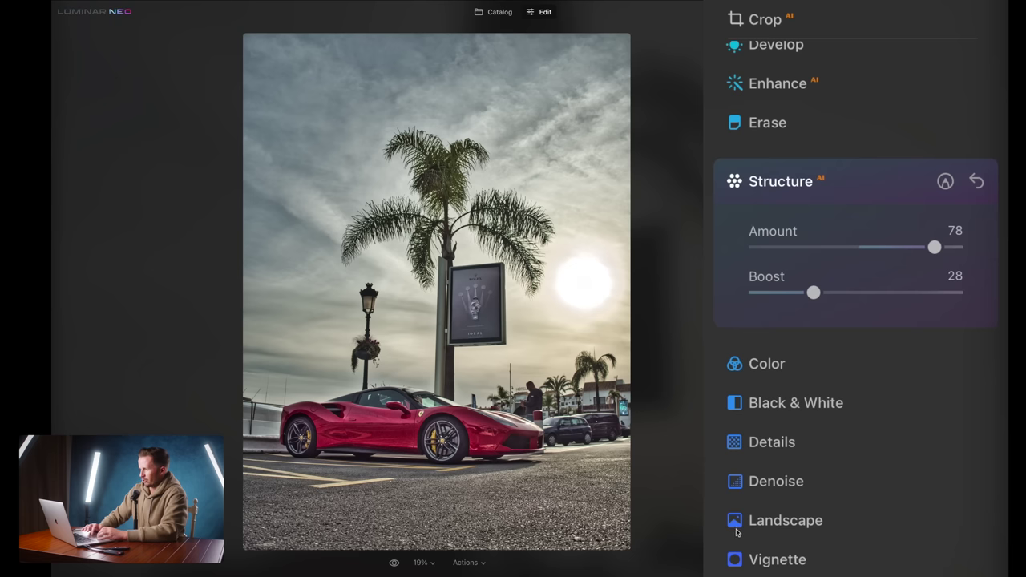
Raise Landscape Golden Hour to 54 to warm the scene.
click(770, 523)
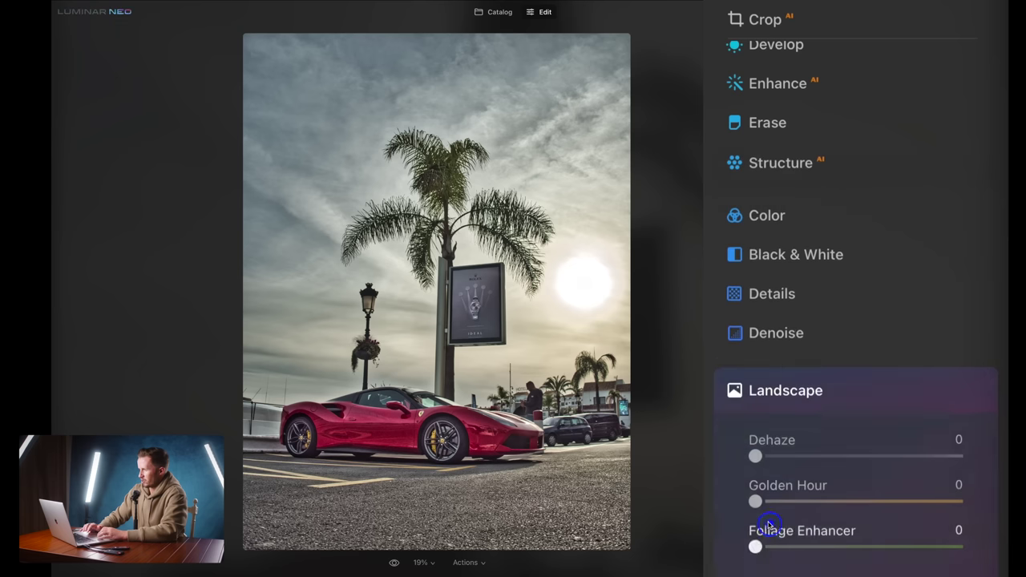
click(822, 487)
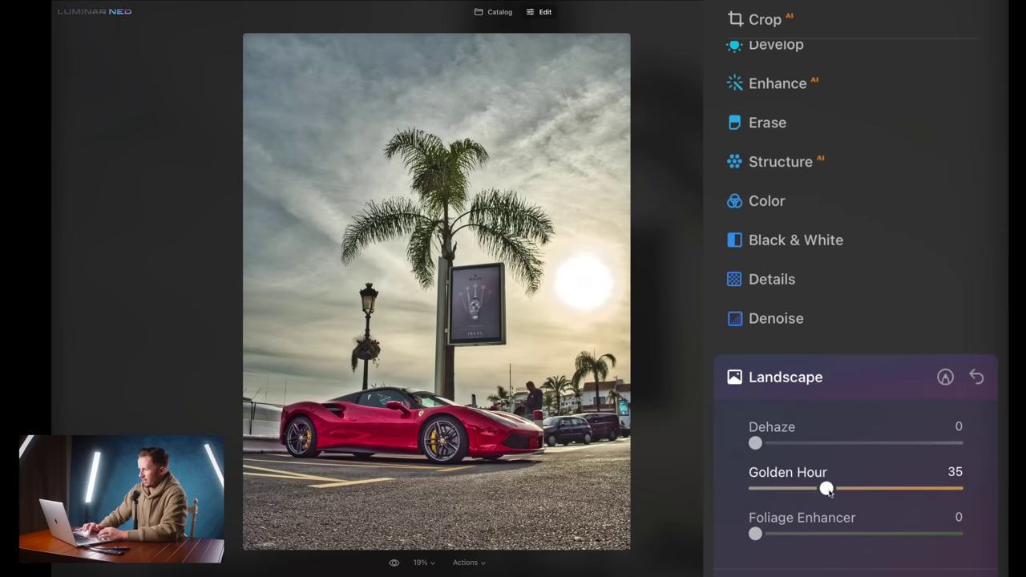
drag(834, 492, 873, 490)
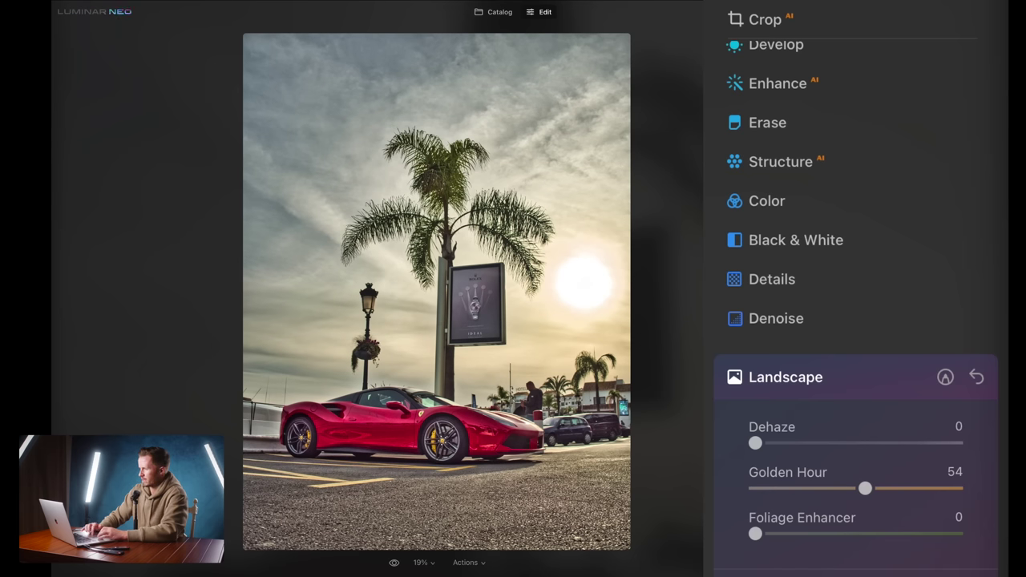
Shift the Red hue in Color HSL to 14.
click(758, 200)
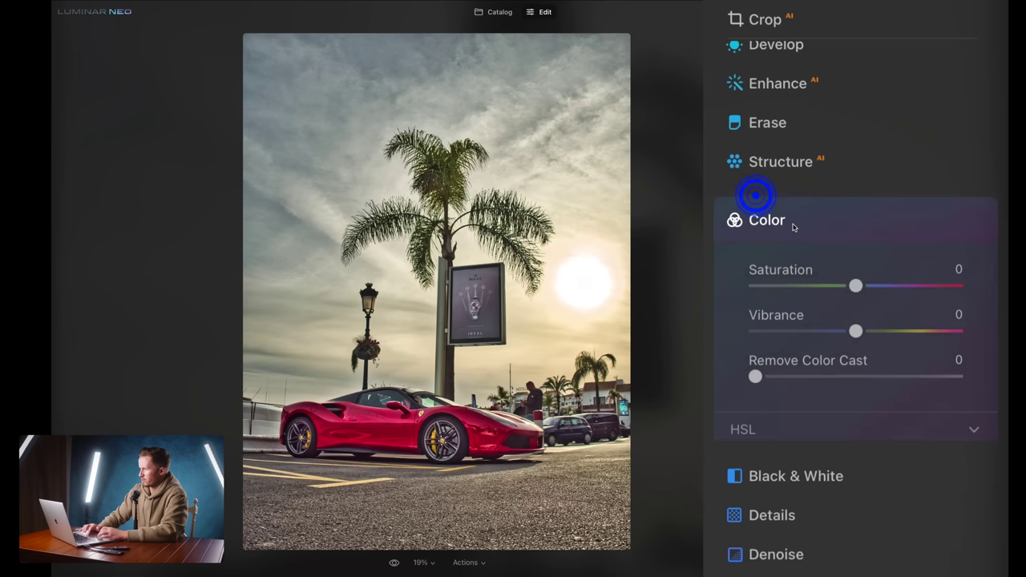
click(761, 437)
mouse_move(855, 525)
mouse_down()
mouse_move(955, 527)
mouse_move(728, 527)
mouse_move(869, 526)
mouse_up()
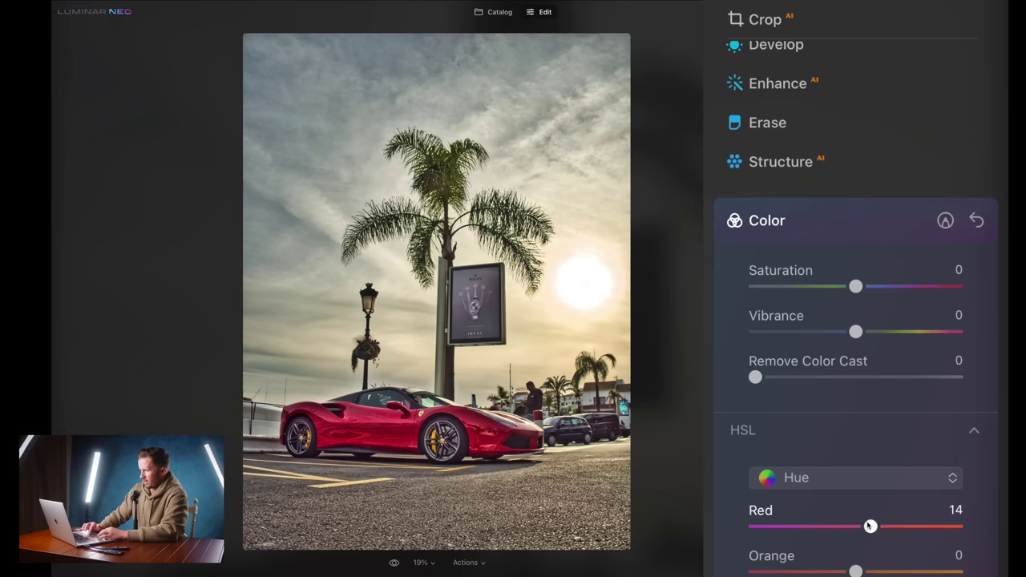
Set Supercontrast Midtones Contrast to 41 in the Professional tools.
scroll(871, 526, down, 10)
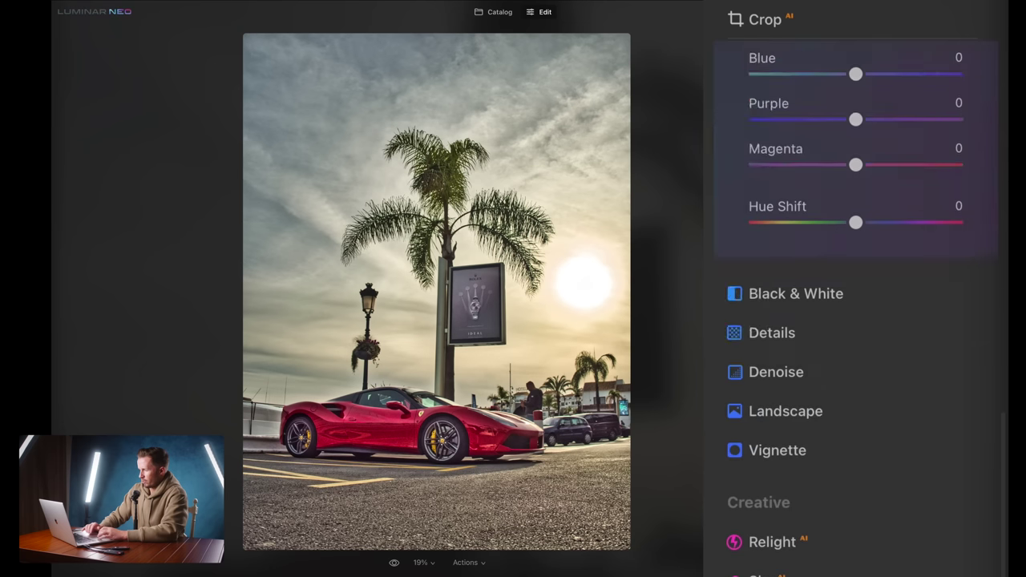
scroll(871, 526, down, 5)
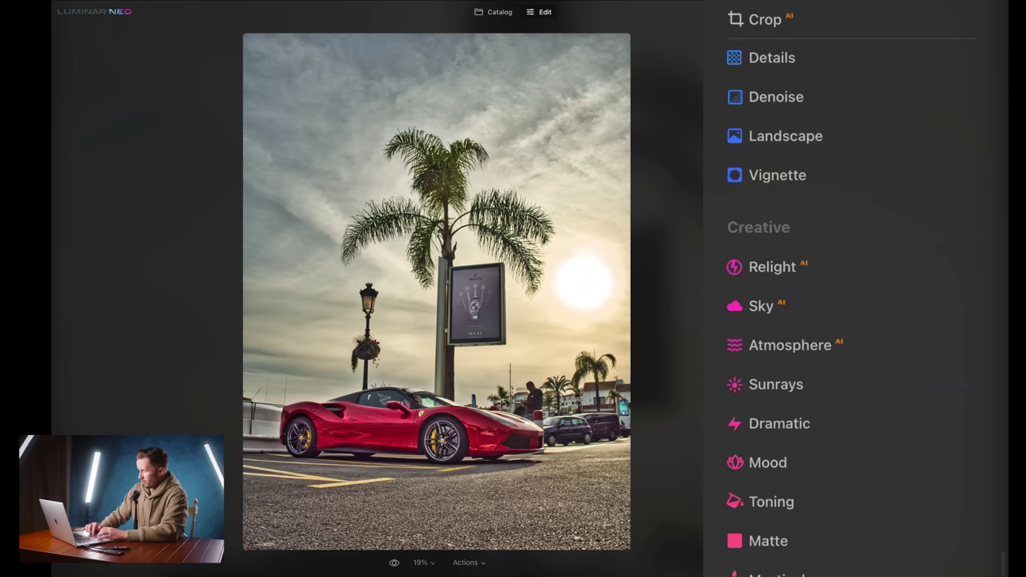
scroll(859, 288, down, 10)
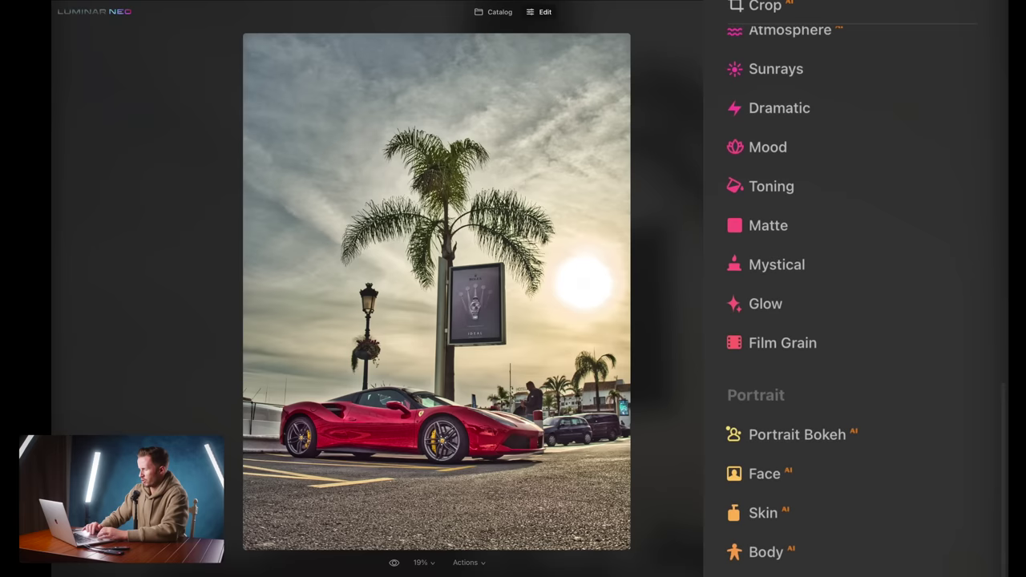
scroll(756, 330, down, 10)
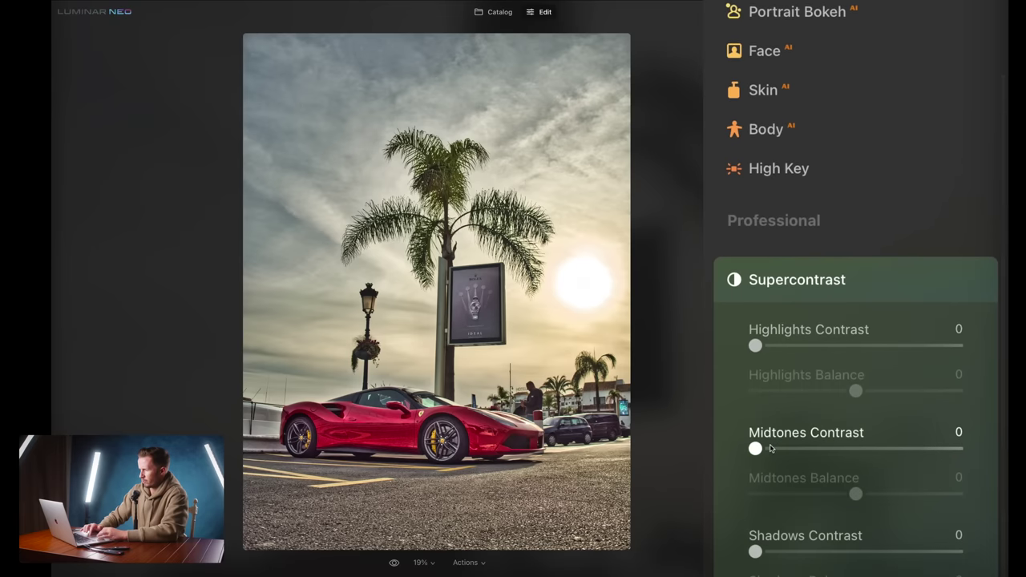
drag(756, 330, 839, 329)
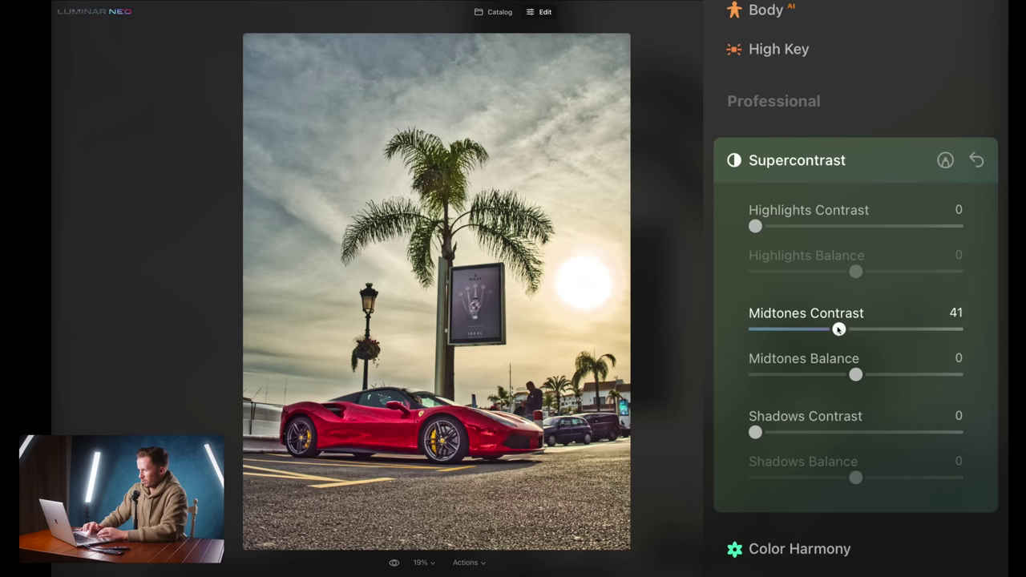
mouse_move(838, 329)
mouse_down()
mouse_move(954, 329)
mouse_move(781, 329)
mouse_move(891, 329)
mouse_move(839, 329)
mouse_up()
scroll(791, 362, down, 1)
scroll(770, 481, up, 1)
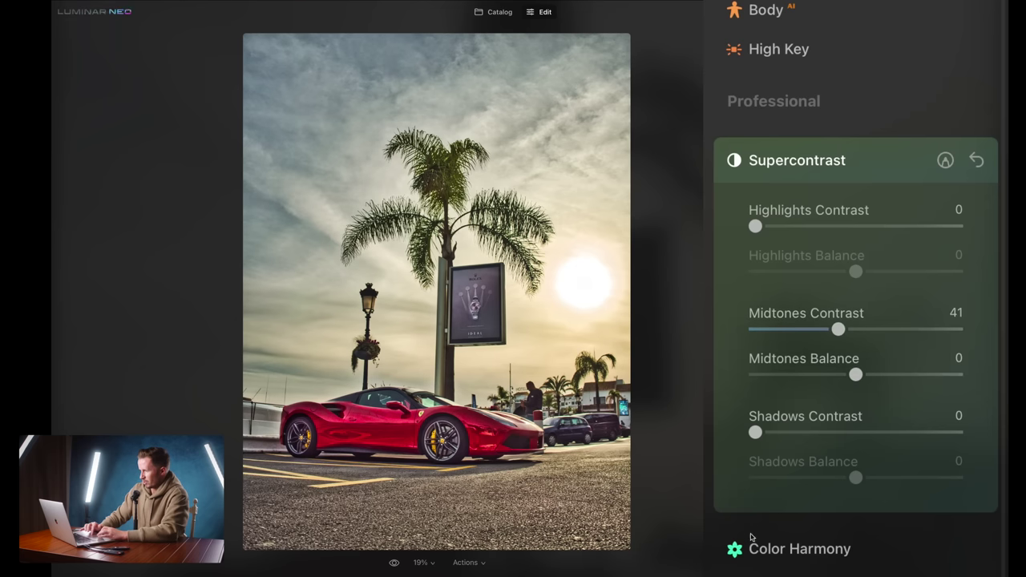
scroll(749, 545, up, 6)
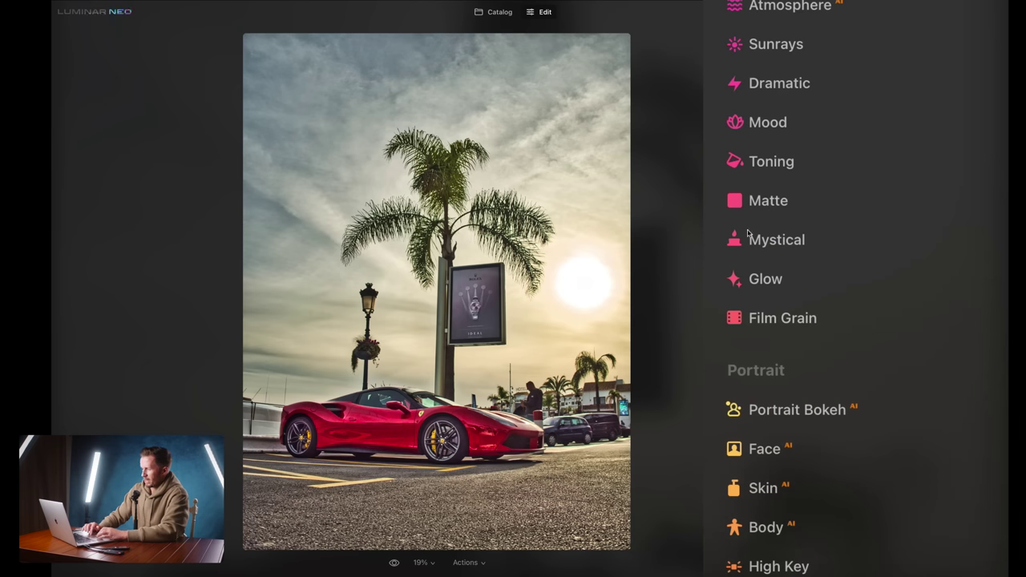
Place the Sunrays sun beside the palm, with Sun Radius 100, Glow Radius 98, Amount 26.
click(773, 46)
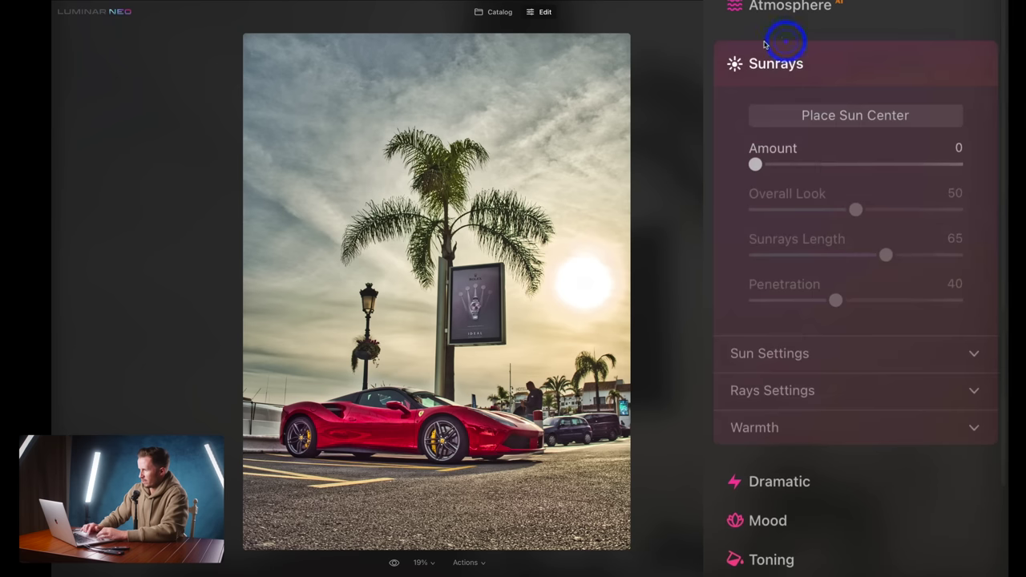
click(850, 125)
mouse_move(576, 276)
mouse_down()
mouse_move(591, 272)
mouse_move(584, 285)
mouse_up()
drag(757, 163, 867, 163)
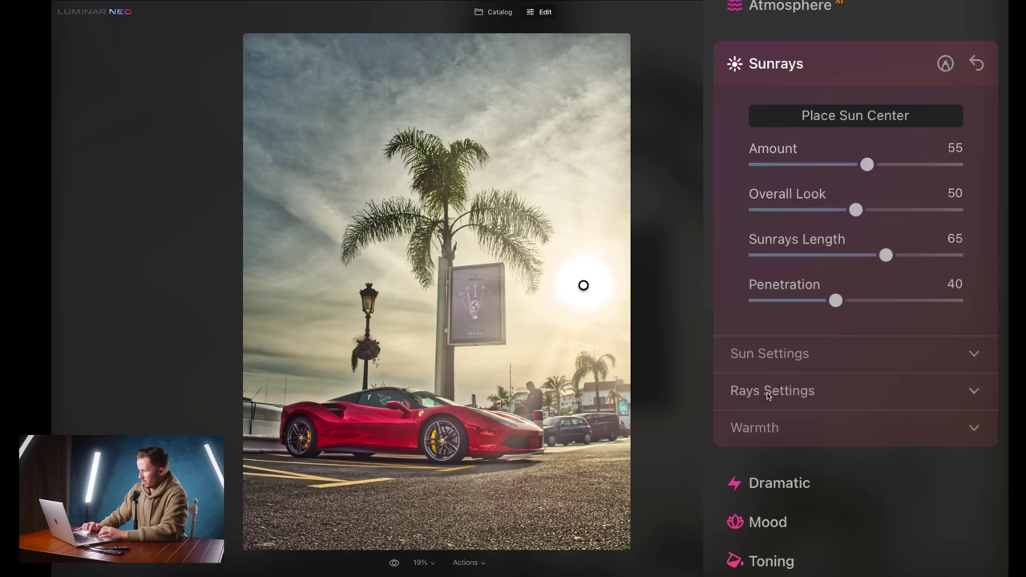
click(812, 357)
drag(835, 403, 959, 402)
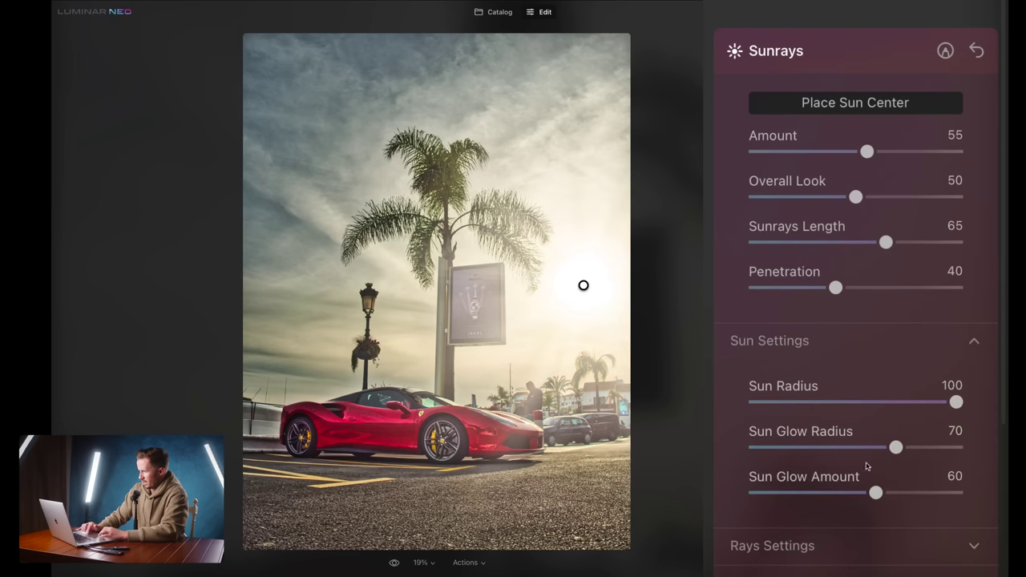
drag(896, 446, 952, 447)
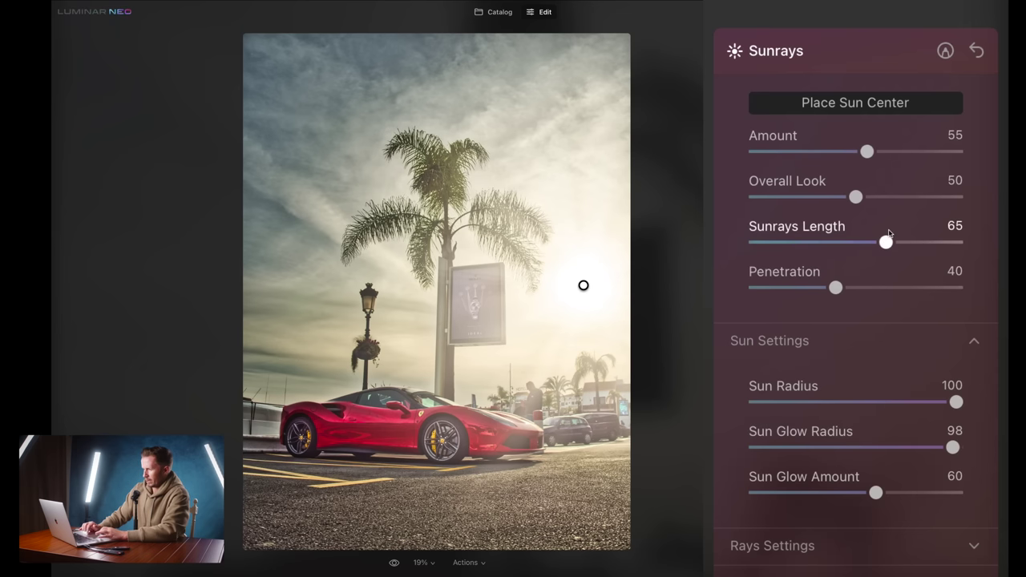
drag(866, 150, 808, 150)
drag(859, 197, 818, 198)
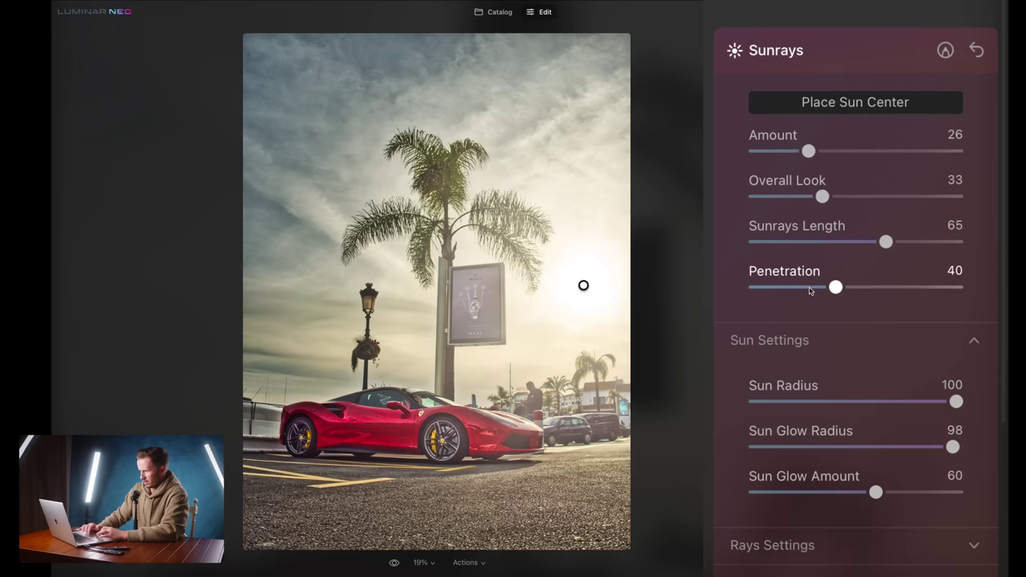
Set Sun Warmth to 83 and Sunrays Warmth to 55.
scroll(813, 292, down, 3)
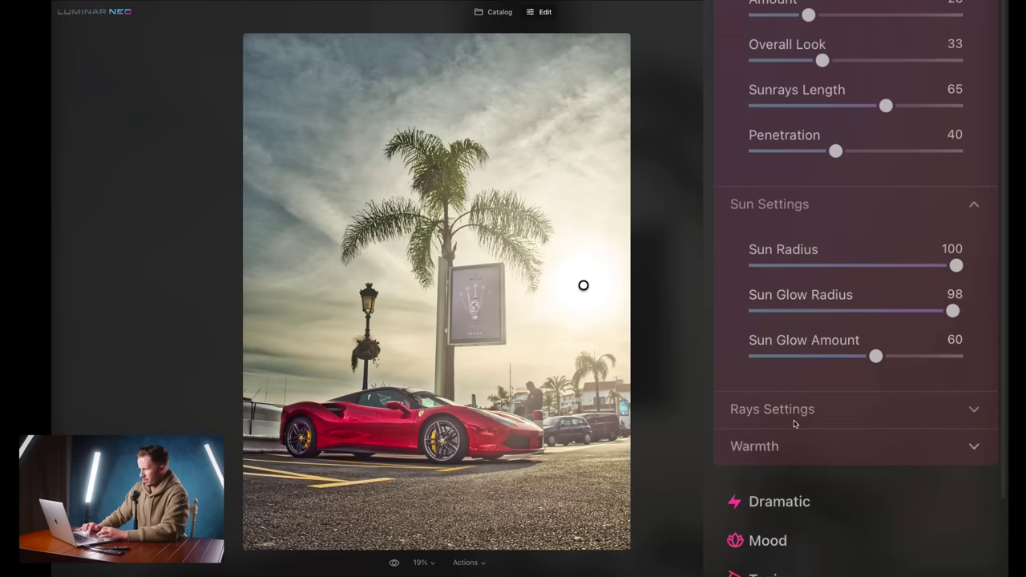
click(802, 410)
scroll(813, 425, down, 1)
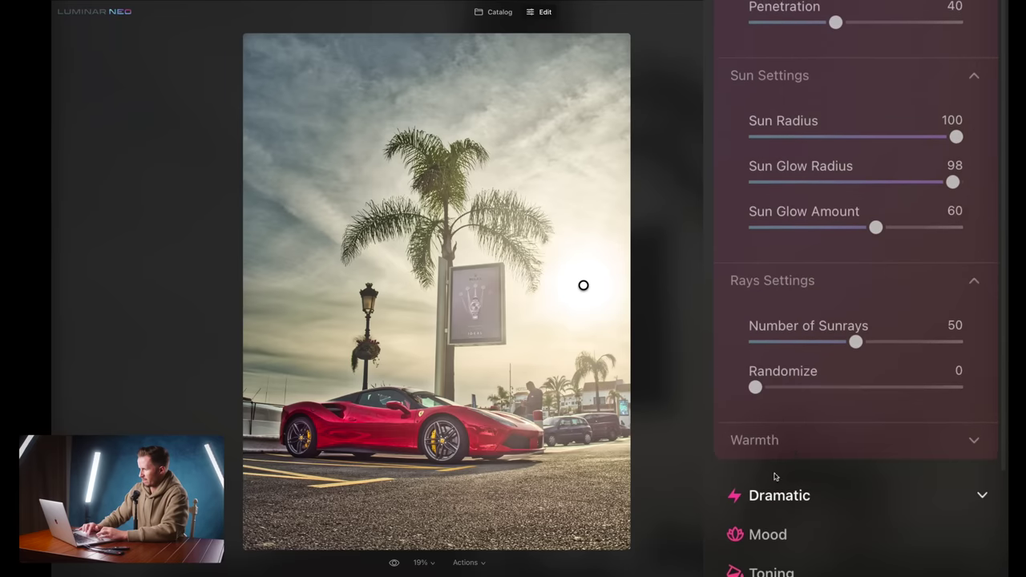
click(818, 418)
drag(815, 475, 920, 478)
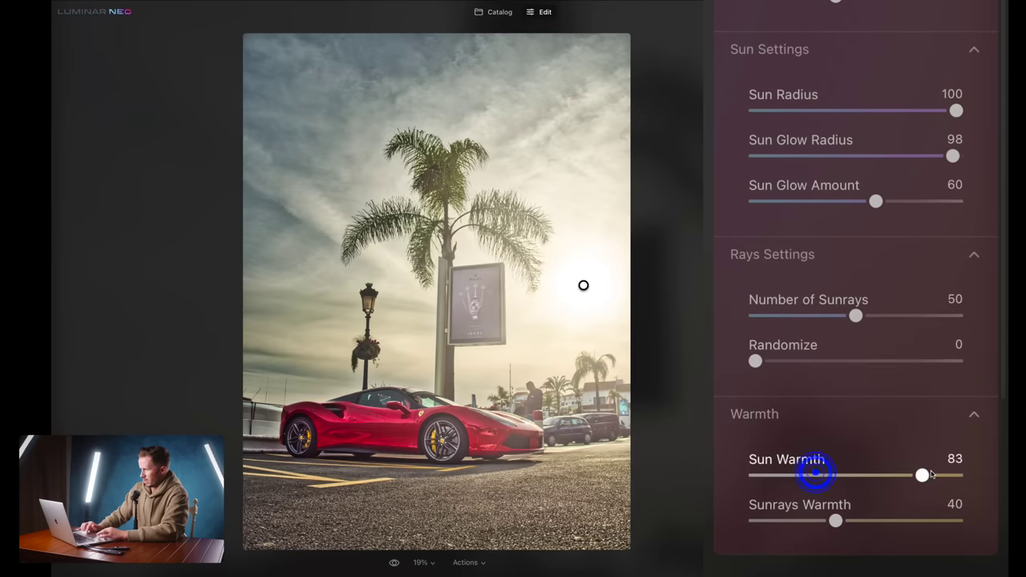
drag(836, 521, 870, 520)
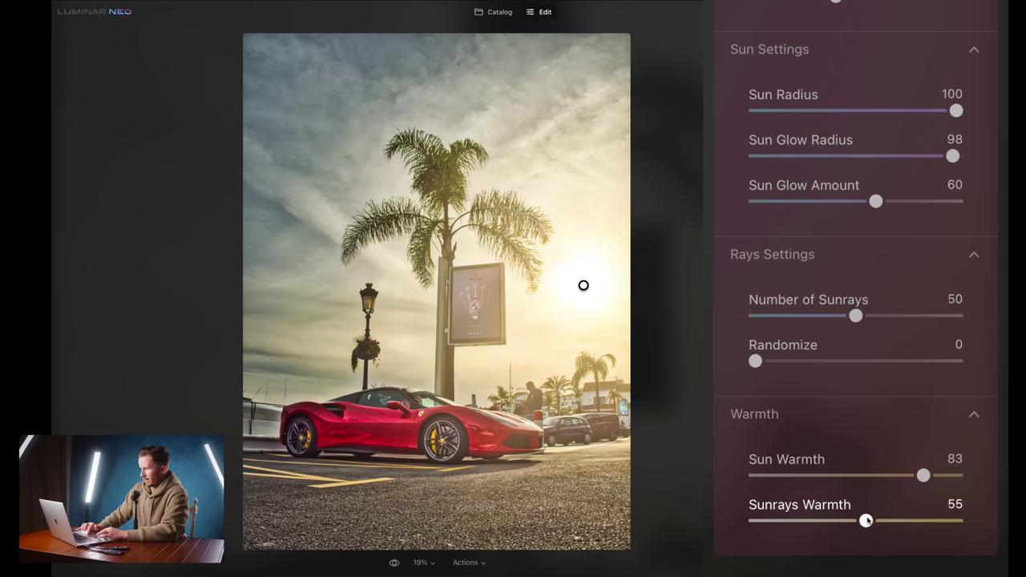
scroll(838, 12, up, 8)
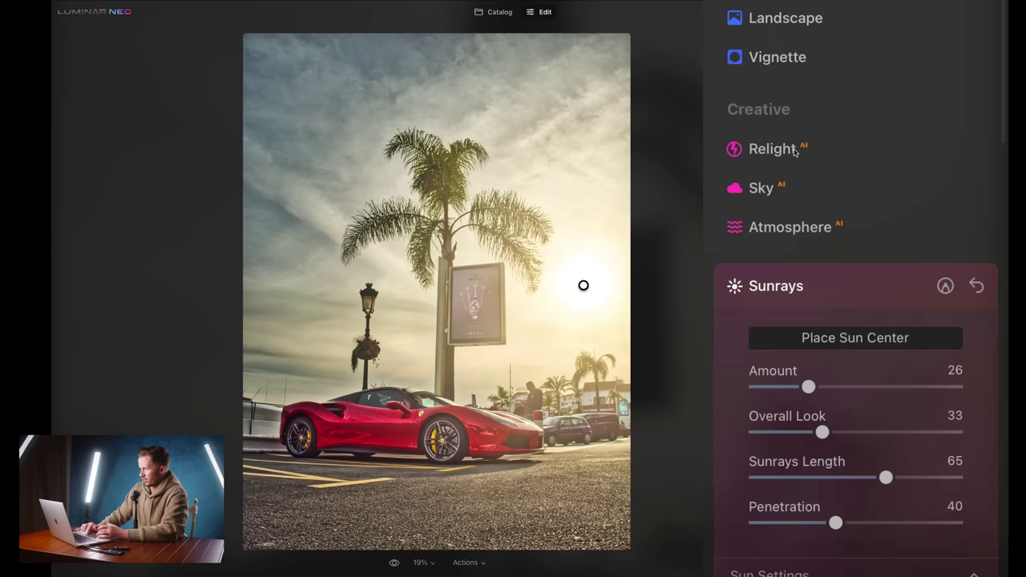
Add an Atmosphere in Mist mode with Amount 28.
click(763, 339)
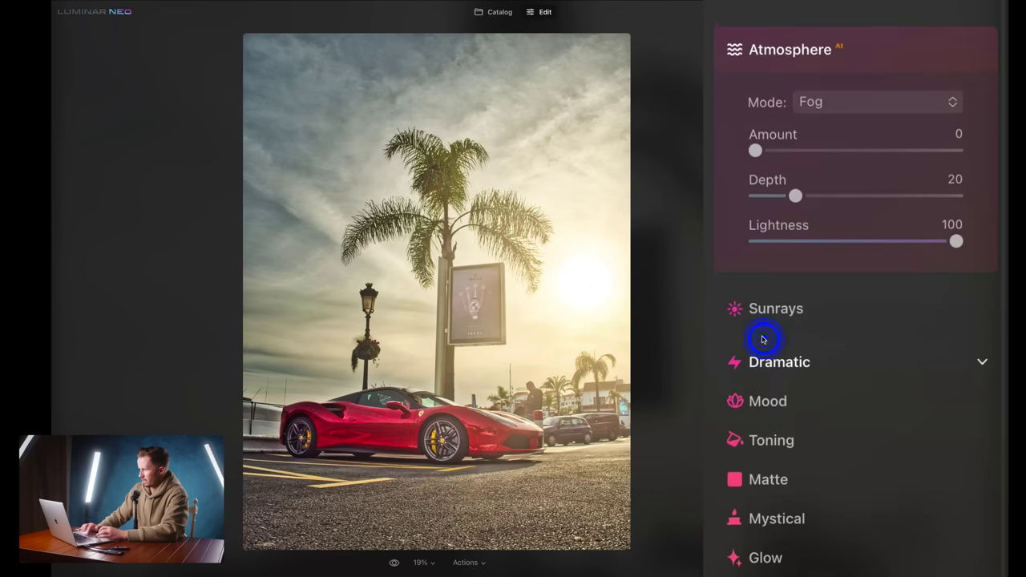
click(837, 96)
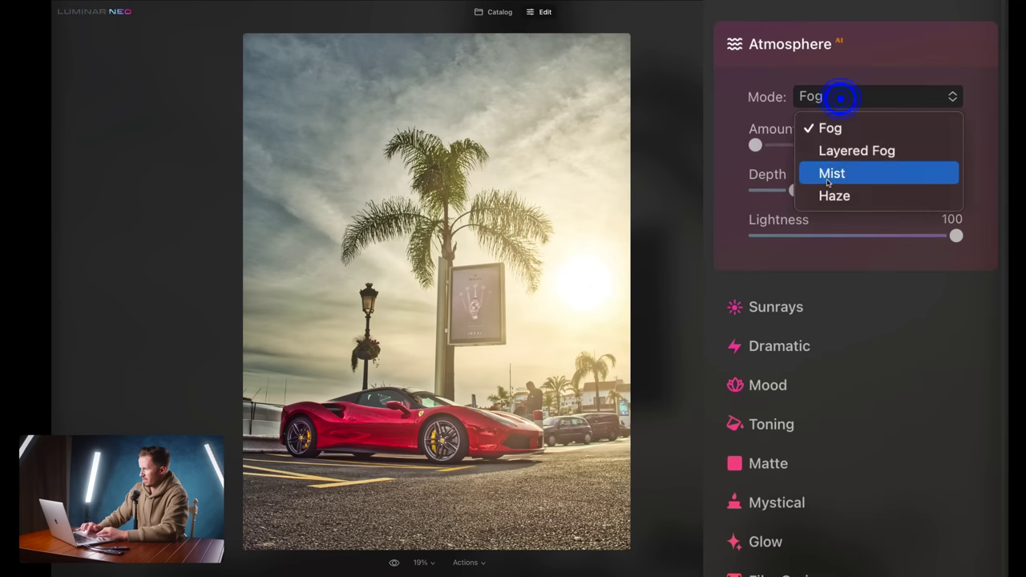
click(834, 174)
drag(755, 146, 813, 144)
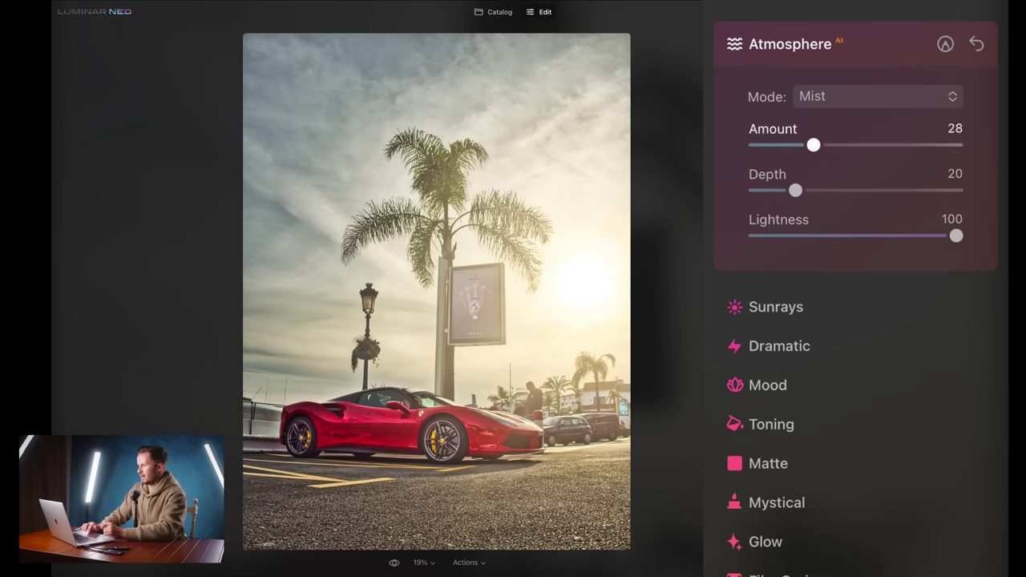
scroll(854, 288, up, 5)
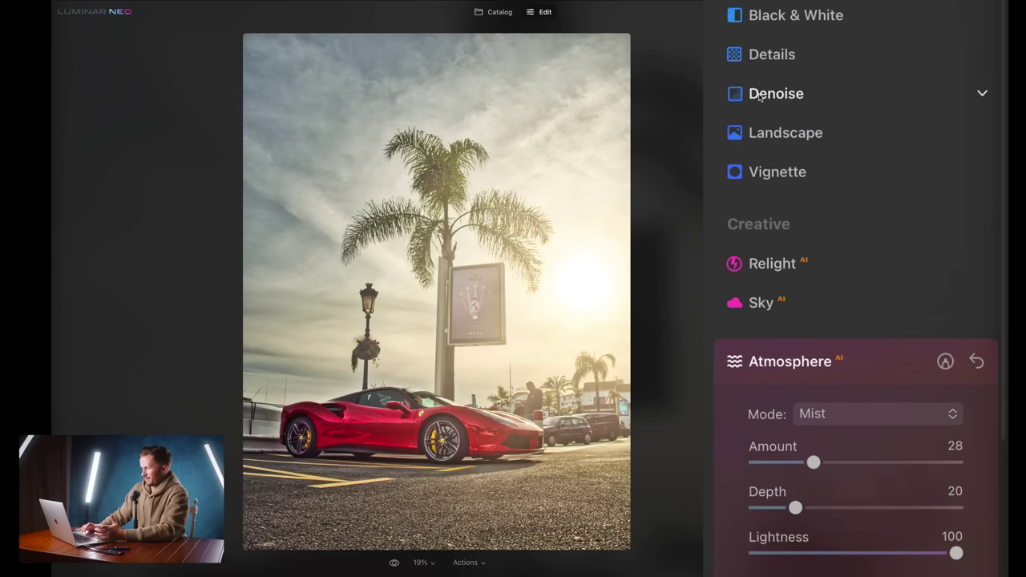
Centre a Vignette on the red car with Choose Subject and darken its Amount.
click(766, 171)
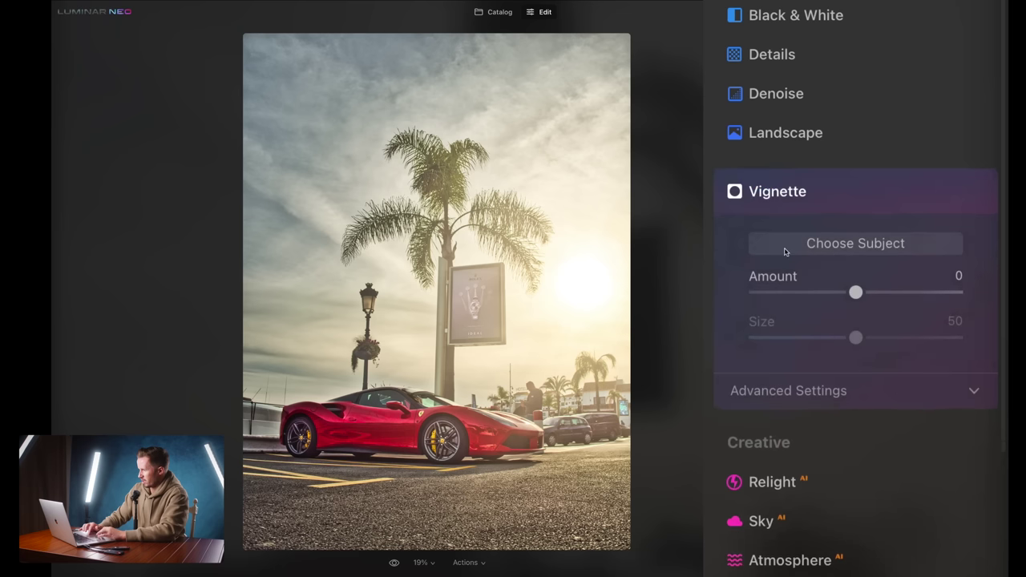
click(850, 247)
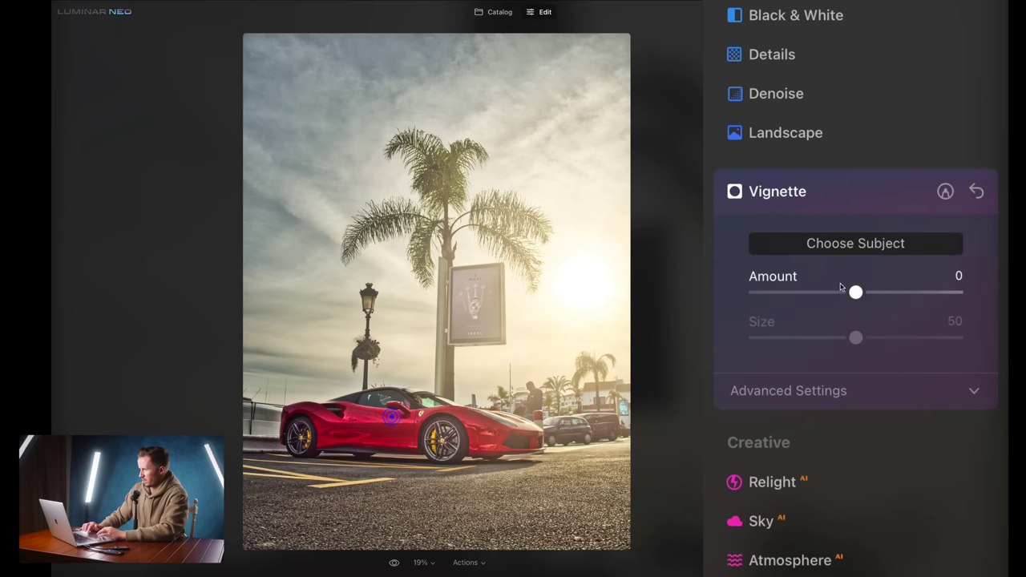
mouse_move(846, 293)
mouse_down()
mouse_move(796, 295)
mouse_move(893, 289)
mouse_move(834, 291)
mouse_up()
scroll(752, 227, down, 5)
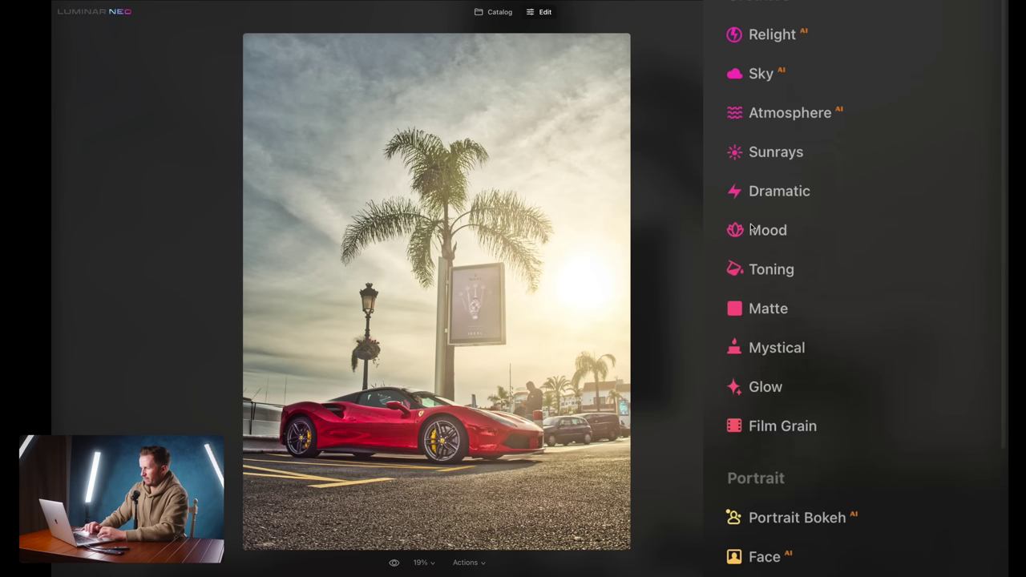
Set Matte Amount to 86 and compare the edit with the original.
click(767, 308)
click(860, 175)
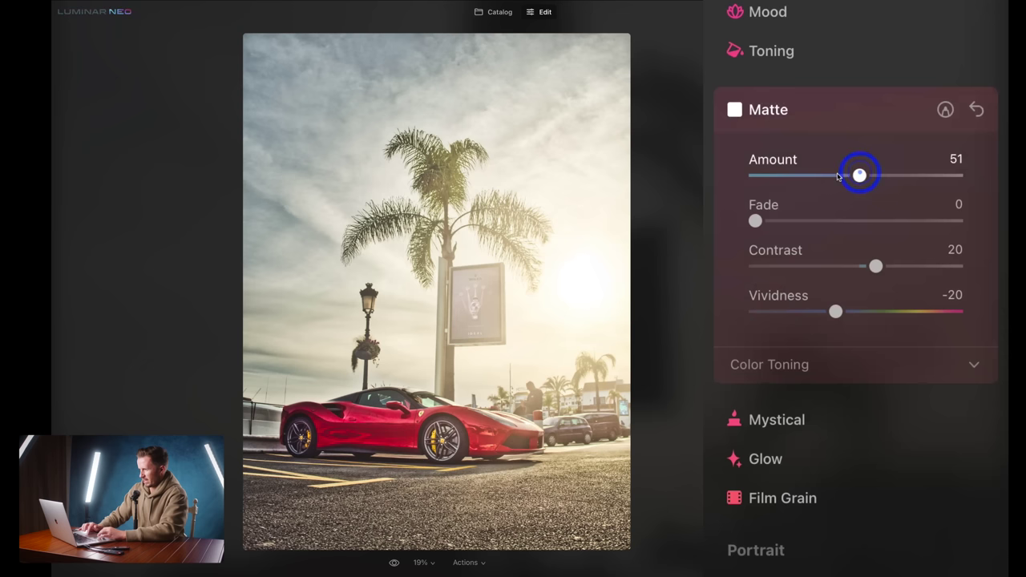
drag(859, 174, 930, 178)
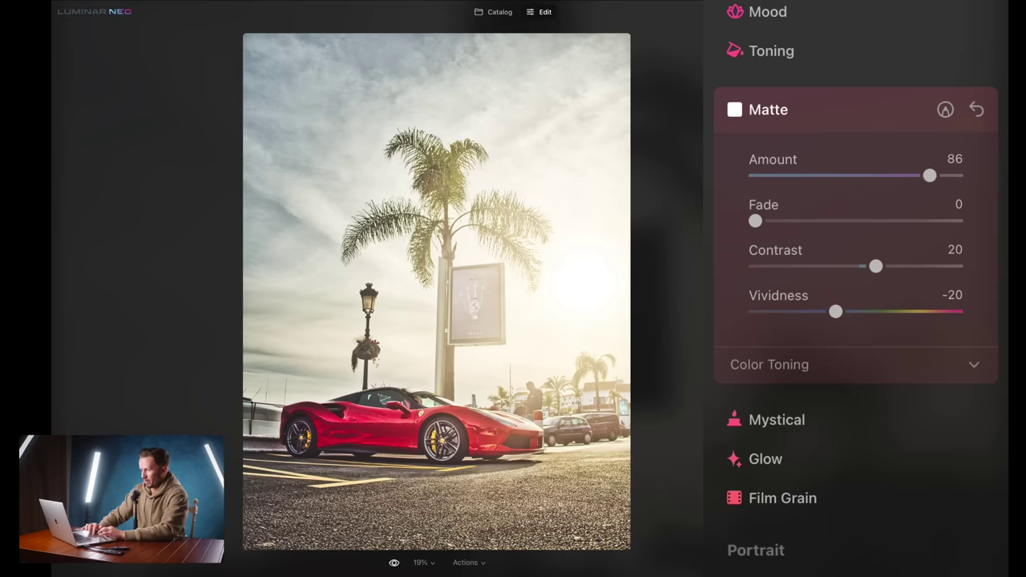
click(394, 563)
click(394, 563)
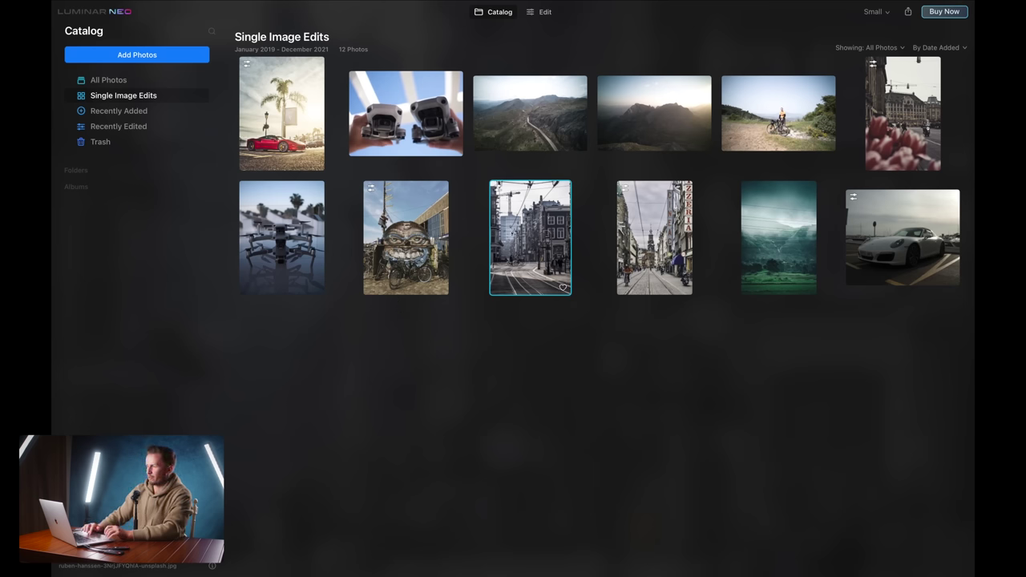
Open the Amsterdam tram street photo in Edit.
key(Return)
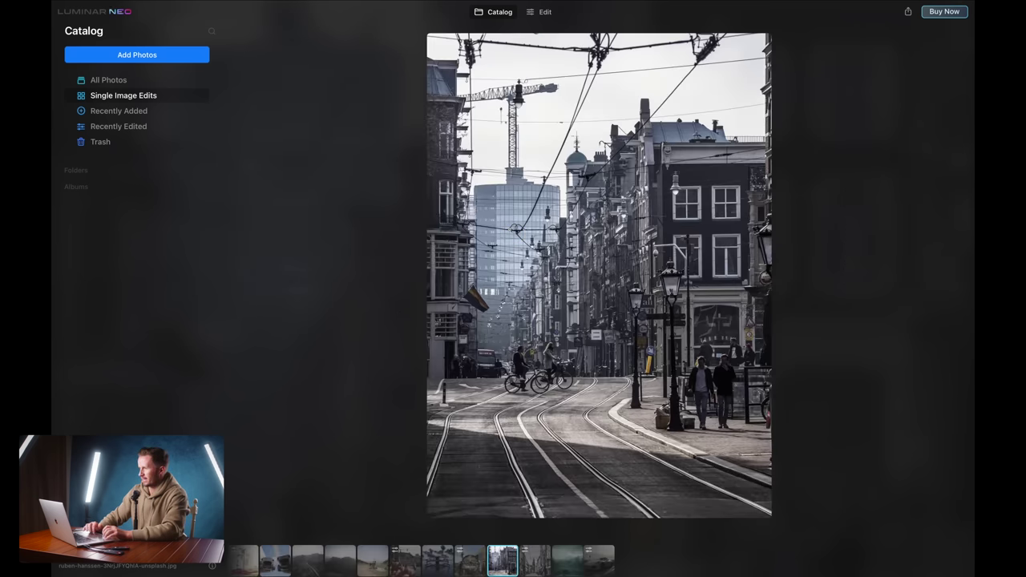
click(545, 12)
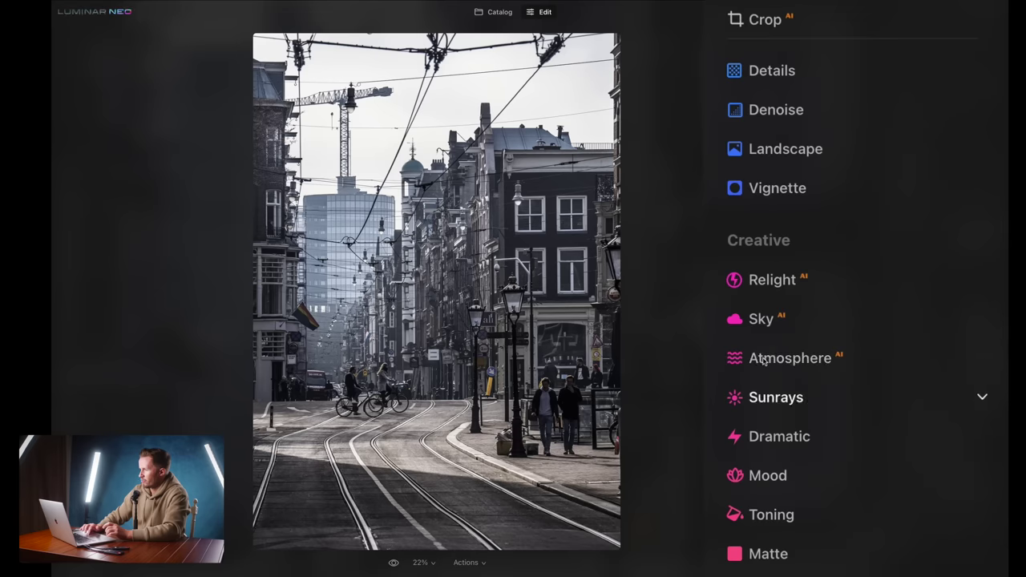
scroll(860, 176, up, 5)
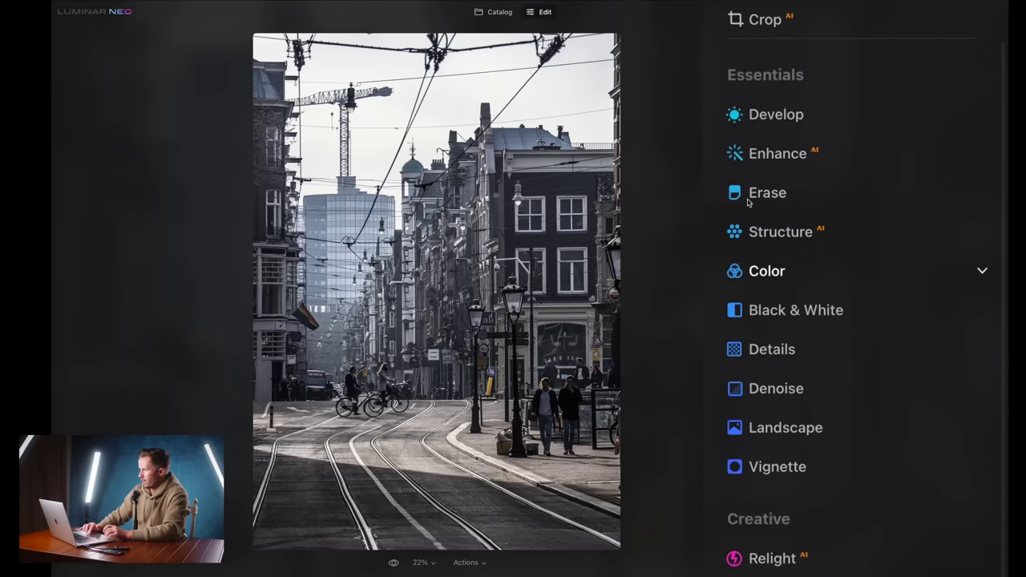
Remove the overhead power lines with Erase's Remove Powerlines and compare to the original.
click(768, 179)
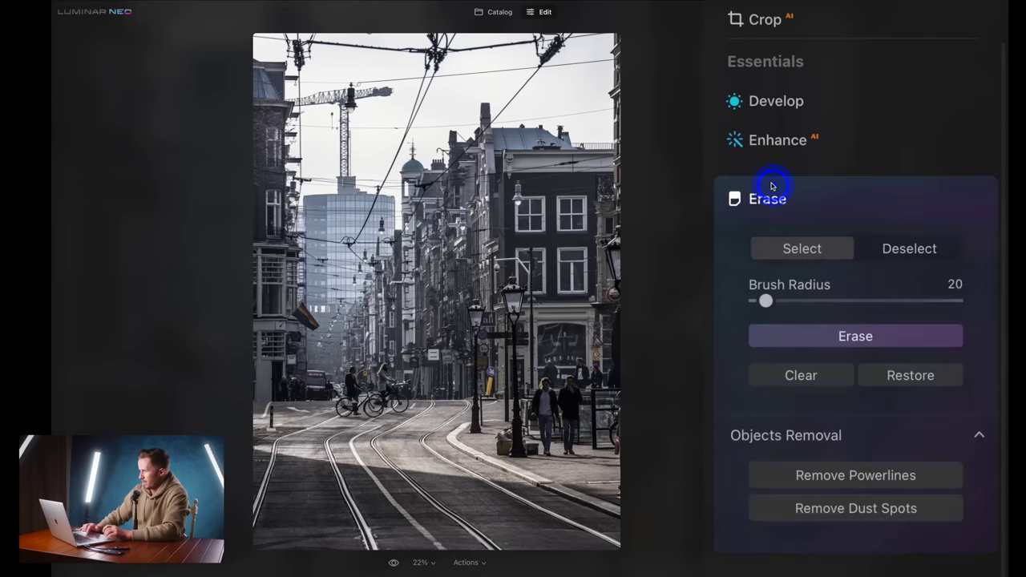
click(846, 477)
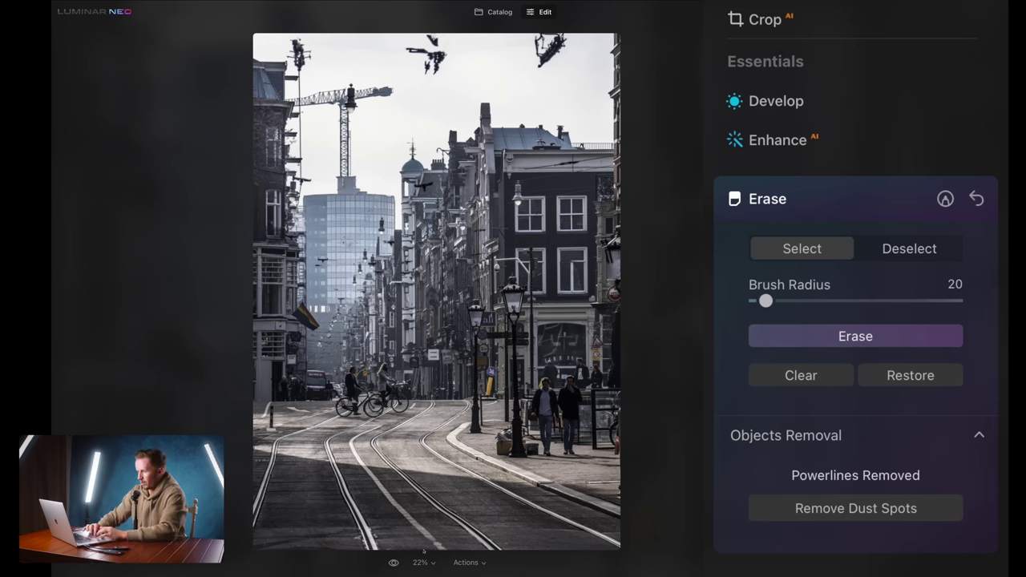
click(393, 562)
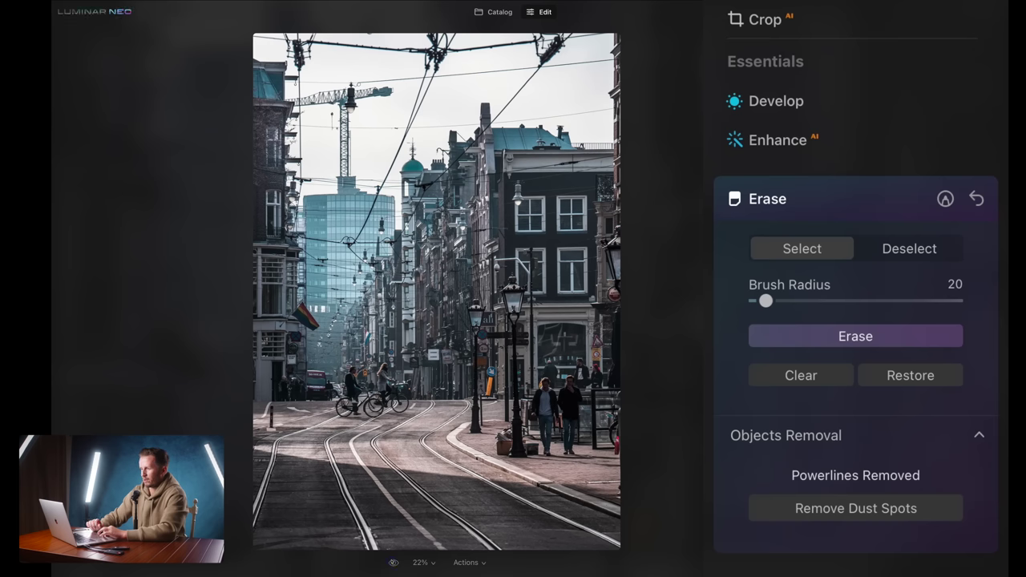
Brush over the three leftover fragments in the sky and on the crane top, then erase them.
click(393, 562)
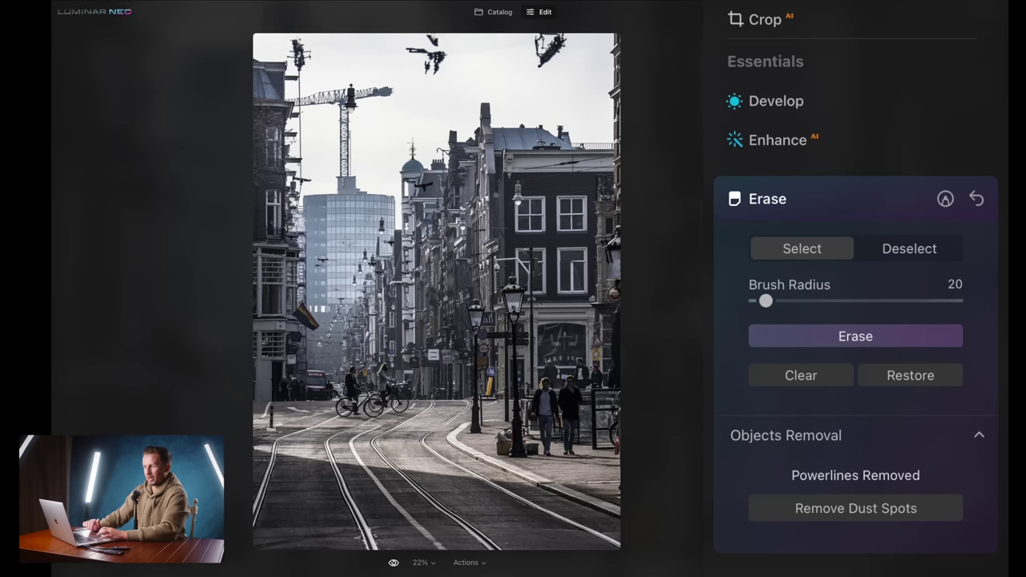
click(393, 562)
click(393, 562)
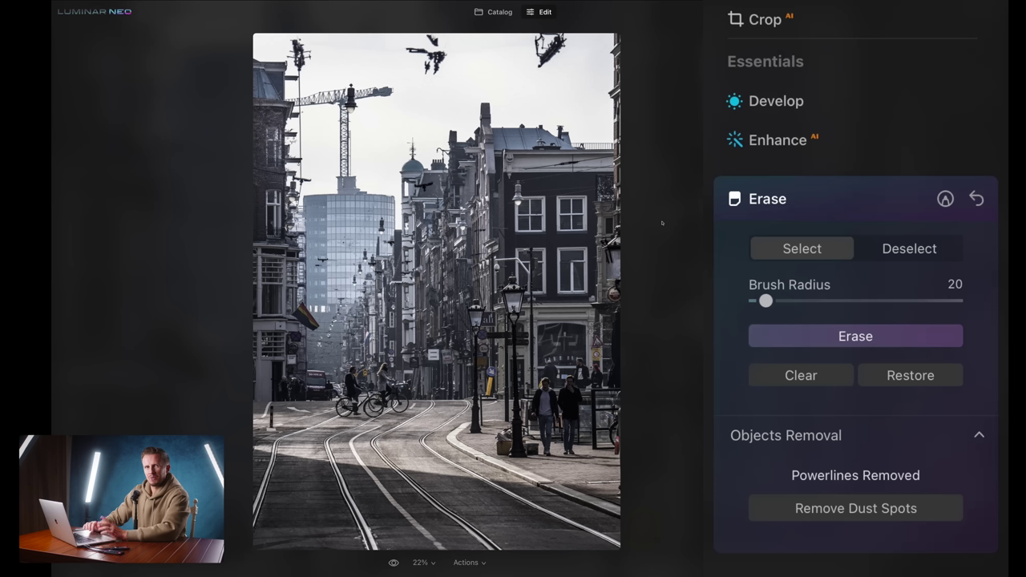
click(784, 248)
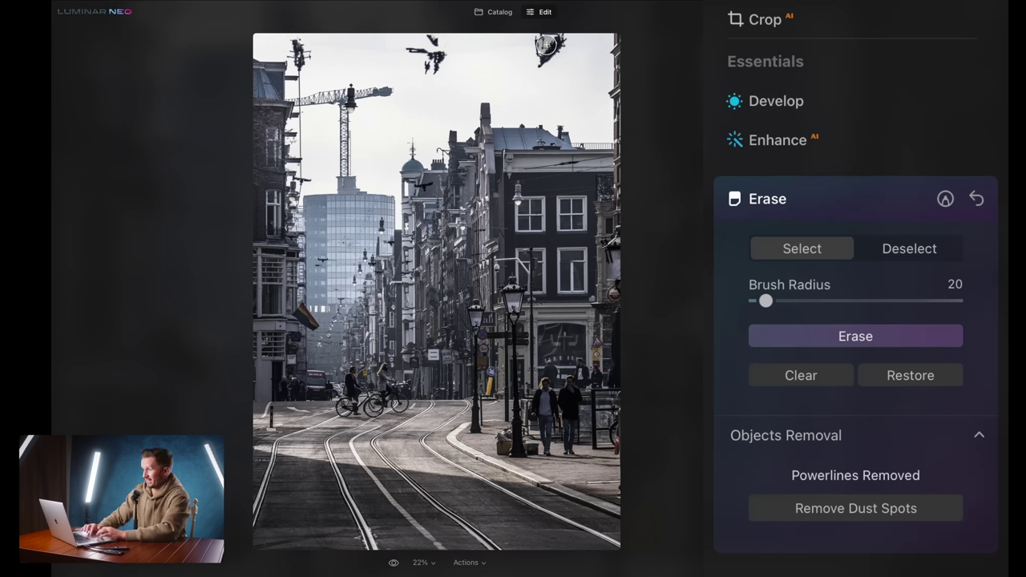
mouse_move(543, 54)
mouse_down()
mouse_move(541, 64)
mouse_move(565, 50)
mouse_move(539, 38)
mouse_move(540, 52)
mouse_move(564, 41)
mouse_up()
mouse_move(433, 39)
mouse_down()
mouse_move(414, 63)
mouse_move(437, 69)
mouse_move(434, 39)
mouse_up()
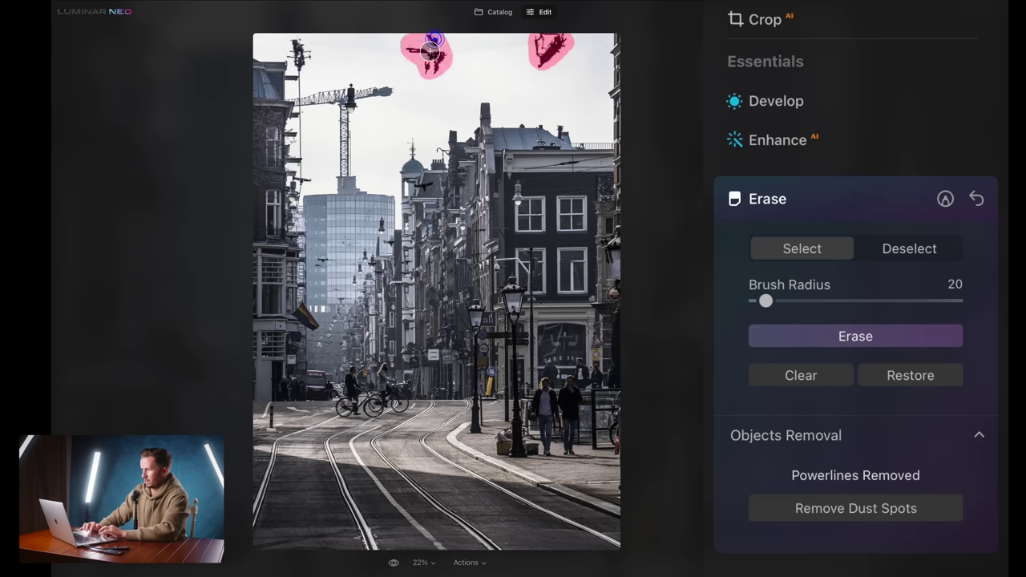
mouse_move(307, 45)
mouse_down()
mouse_move(293, 42)
mouse_move(300, 59)
mouse_move(304, 47)
mouse_move(299, 62)
mouse_up()
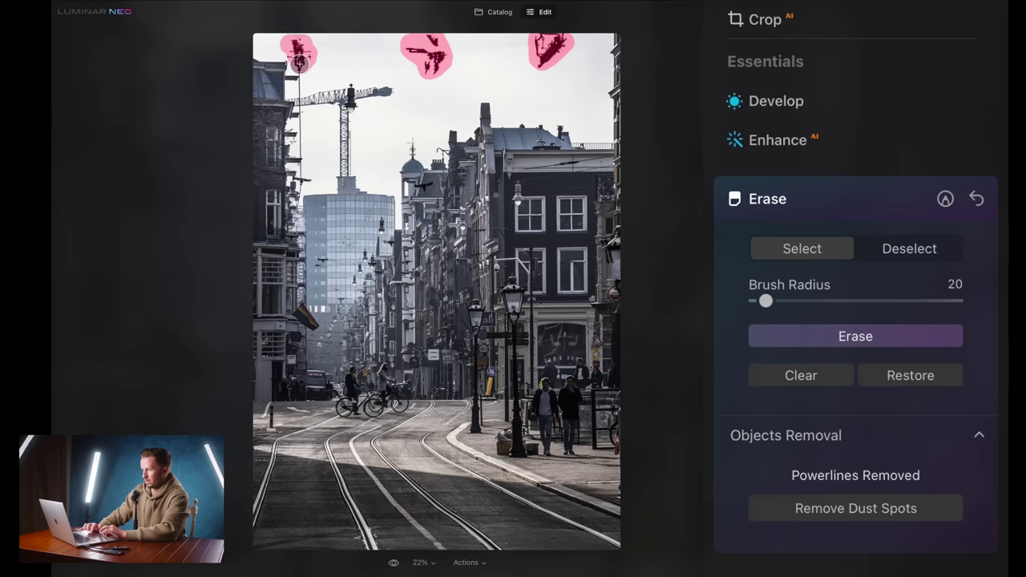
click(802, 338)
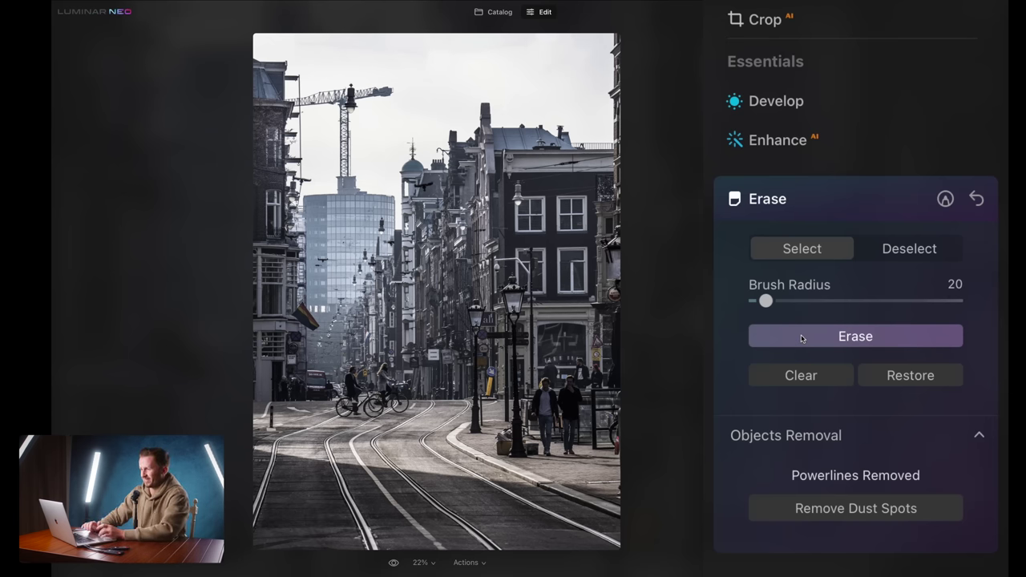
Zoom in, mark the damaged street lamp and Restore it, then fit and compare.
key(super+alt+0)
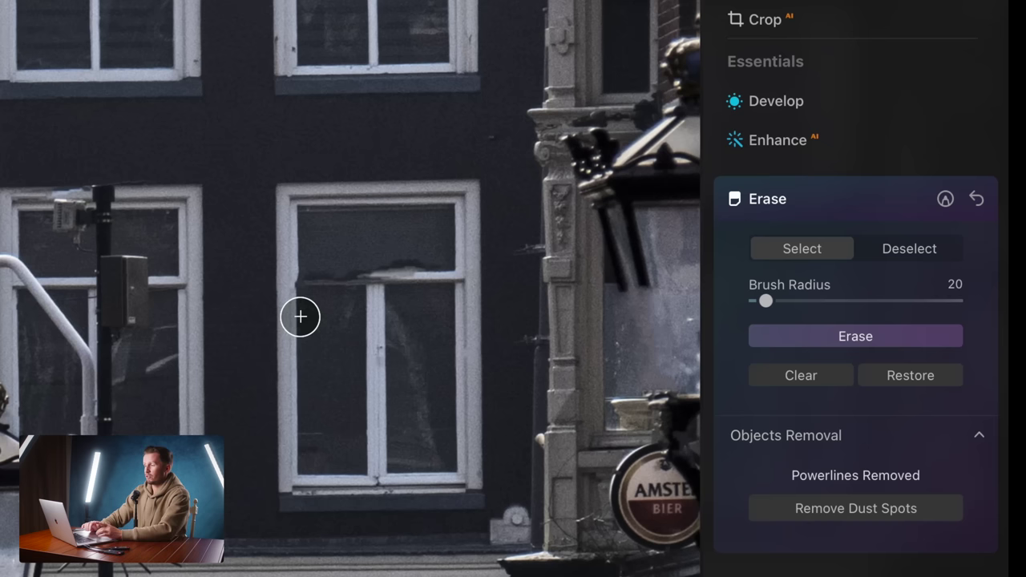
mouse_move(642, 281)
mouse_down()
mouse_move(652, 327)
mouse_move(624, 286)
mouse_move(669, 386)
mouse_move(686, 401)
mouse_move(652, 318)
mouse_up()
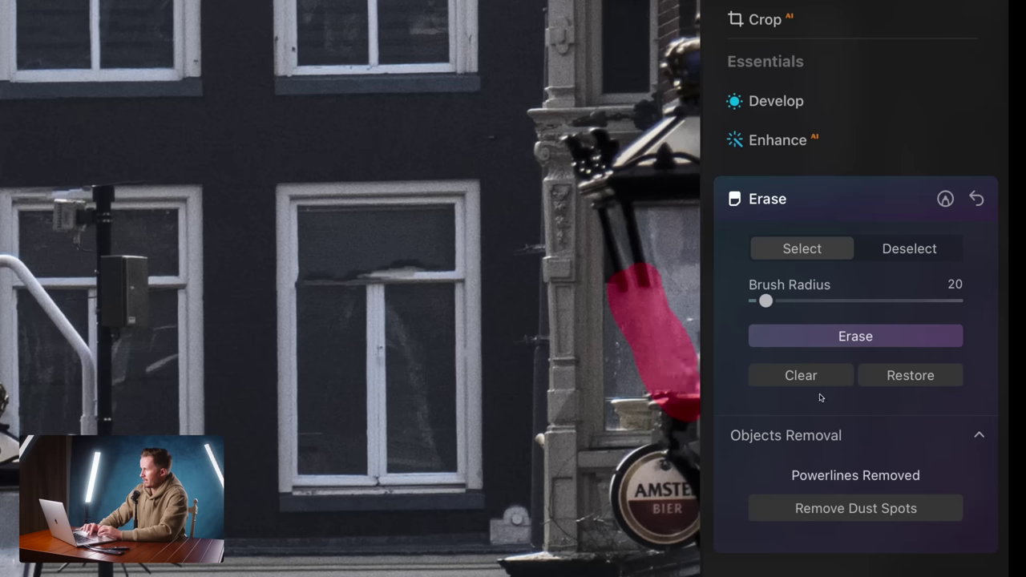
click(914, 373)
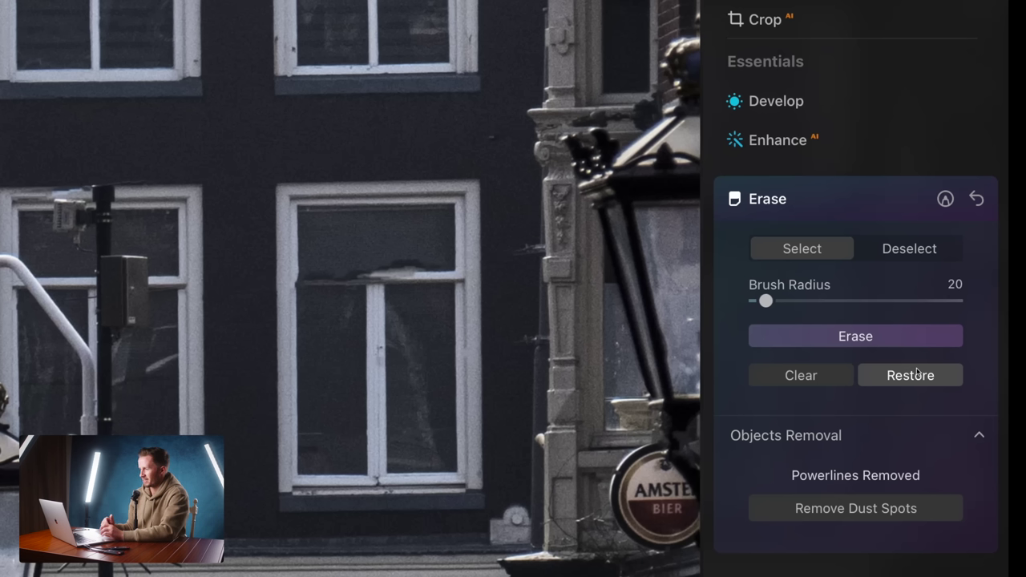
key(super+0)
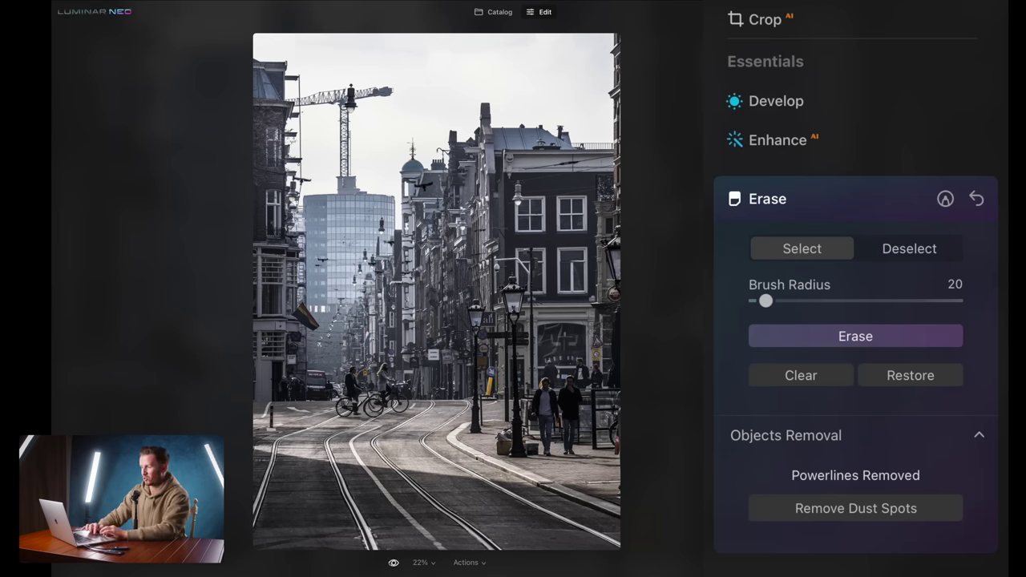
drag(393, 563, 393, 563)
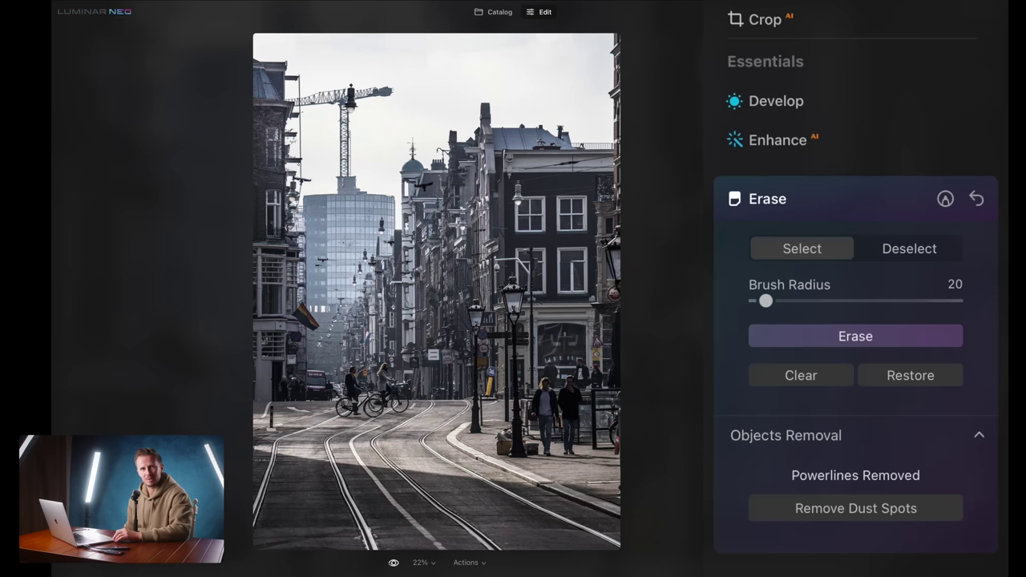
Open the graffiti photo from the catalog in Edit and run Erase's Remove Powerlines.
key(g)
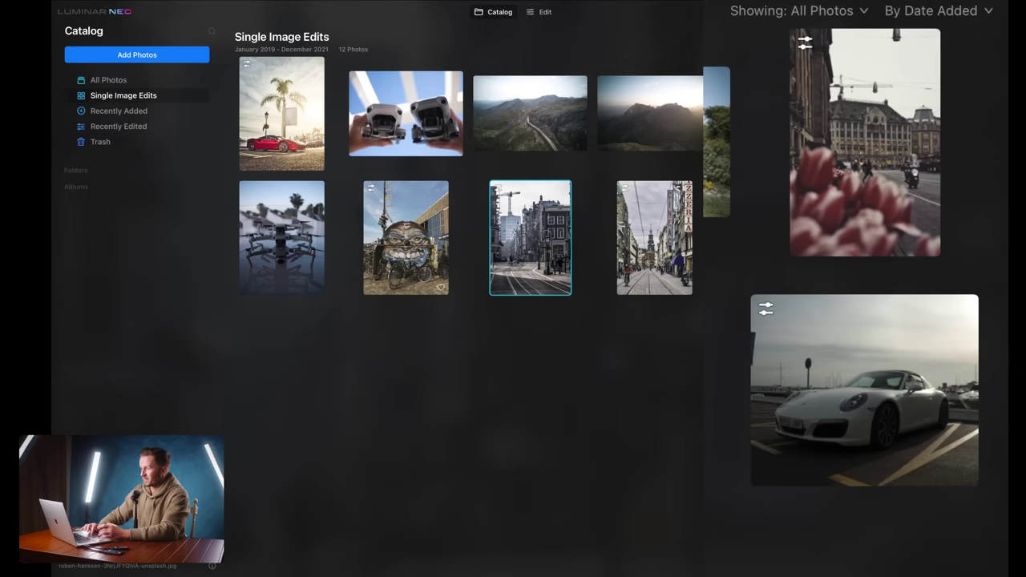
double_click(406, 237)
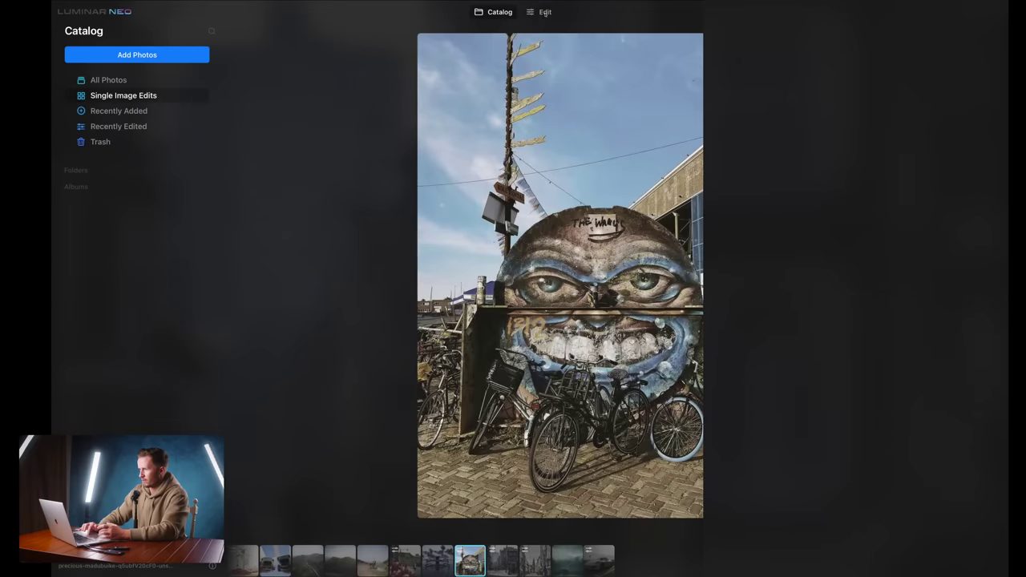
click(545, 12)
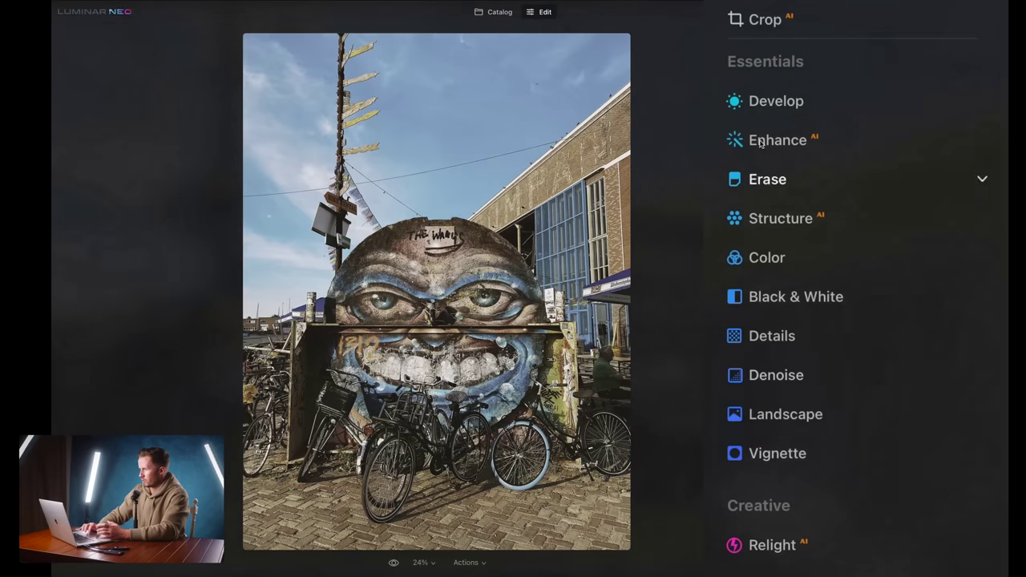
click(746, 179)
click(800, 476)
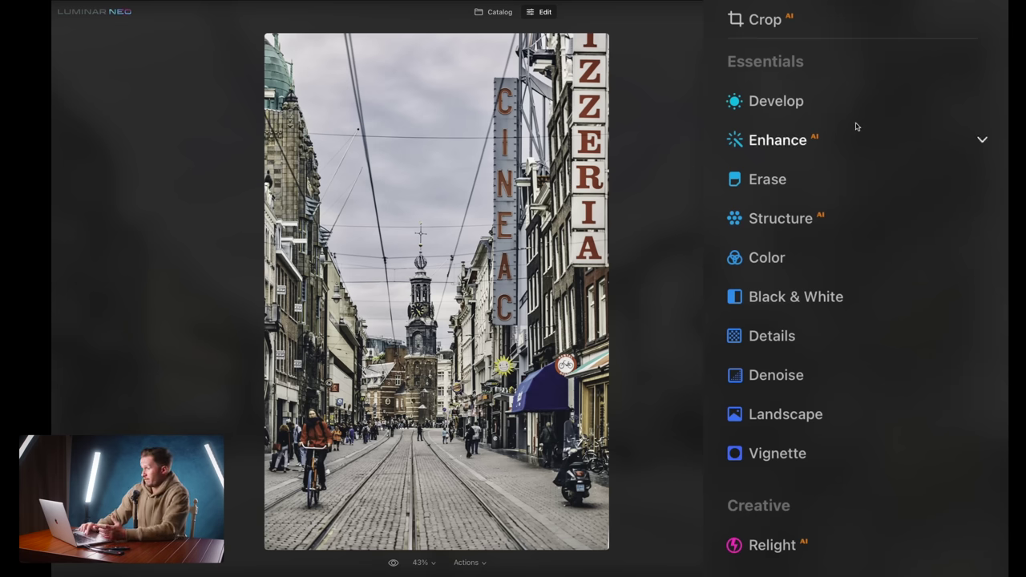
Auto-remove the power lines with Erase, then brush out and erase the leftover sky streak.
click(750, 179)
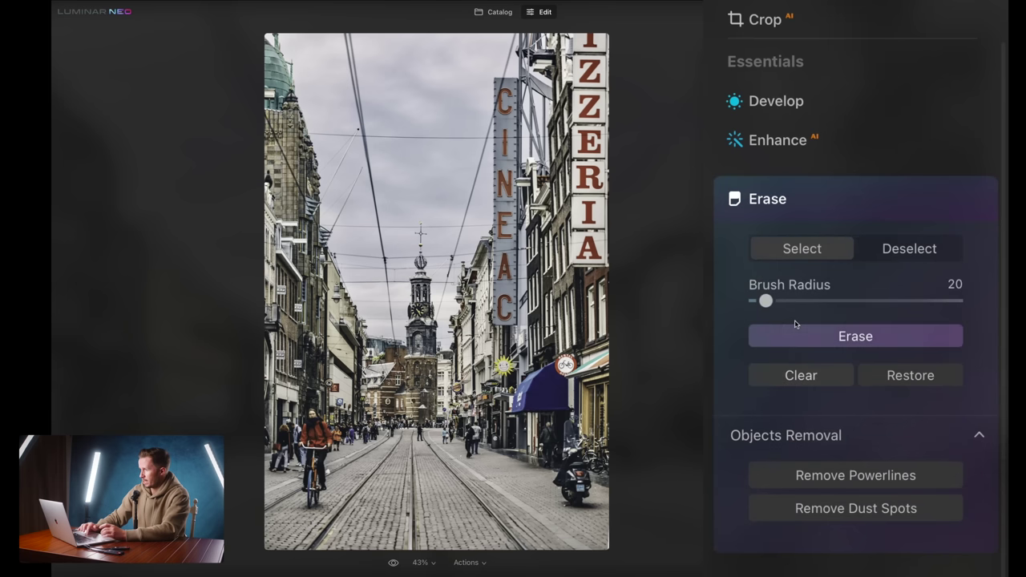
click(820, 475)
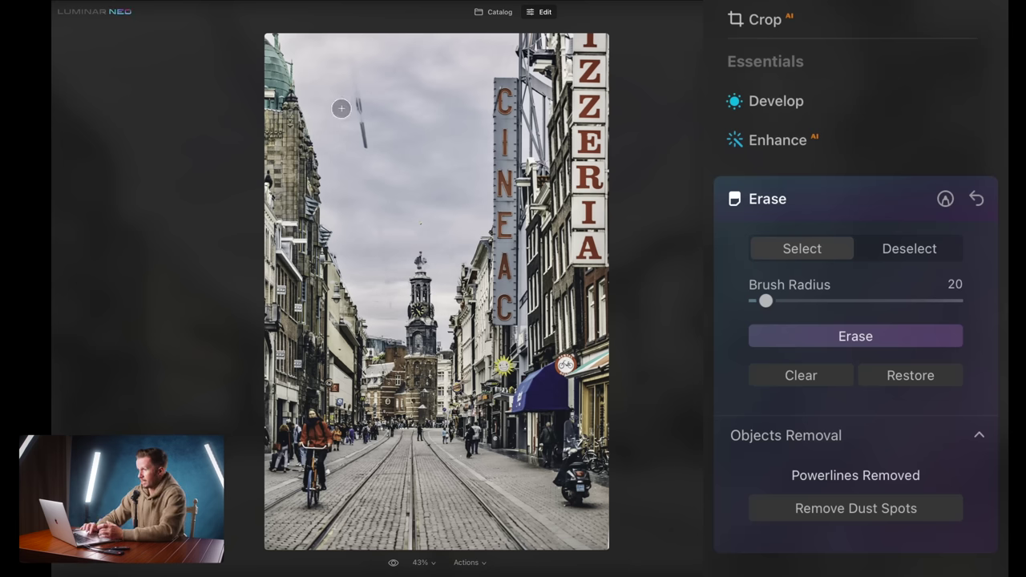
drag(364, 159, 350, 52)
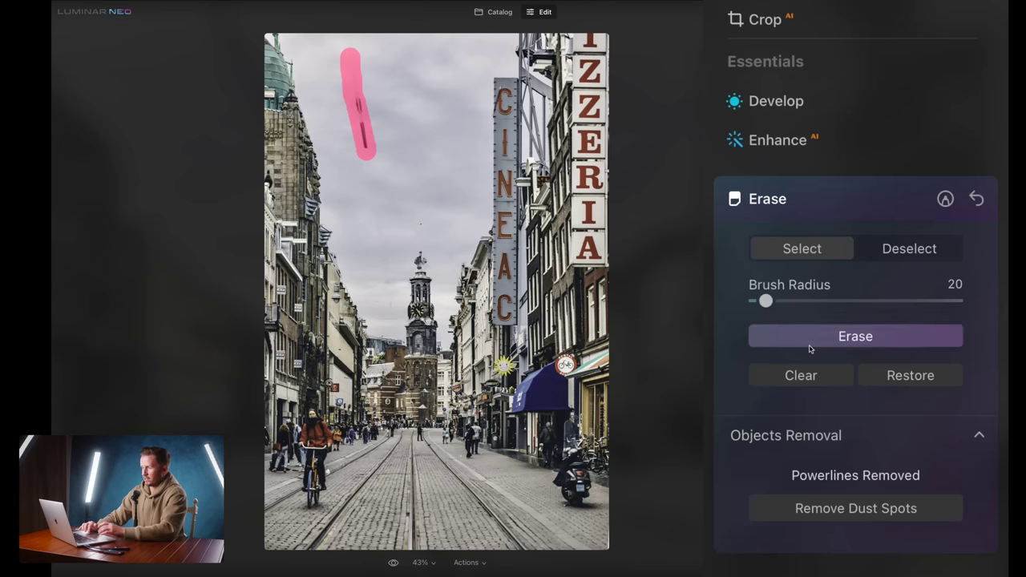
click(837, 342)
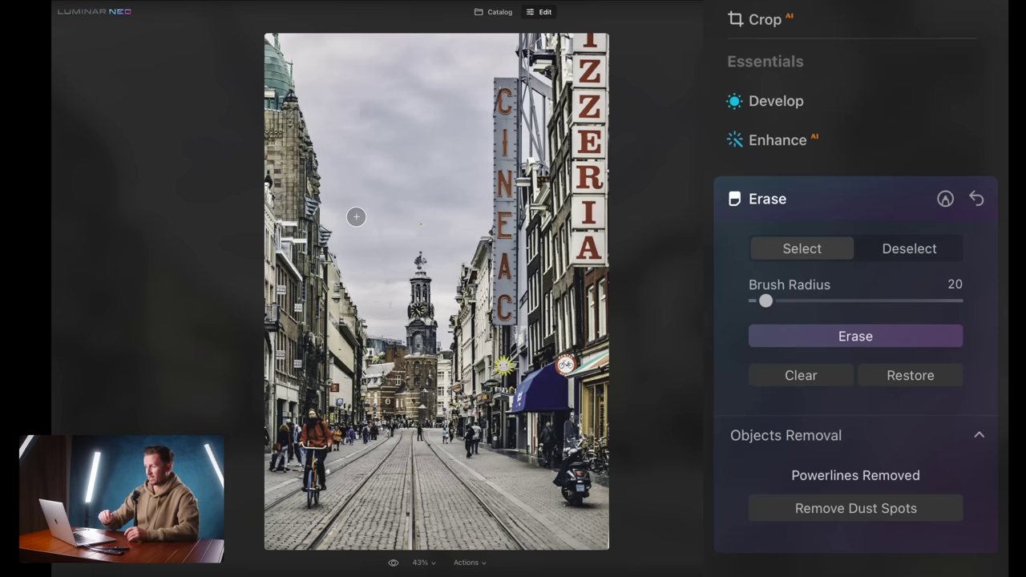
Toggle between the original and edited street photo to compare the erasure.
click(393, 563)
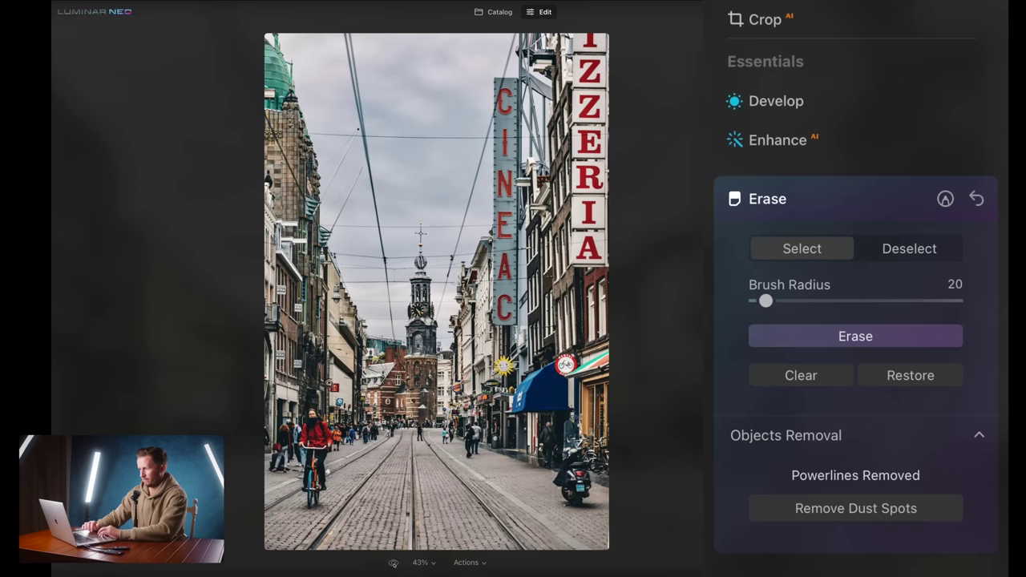
click(393, 563)
click(393, 563)
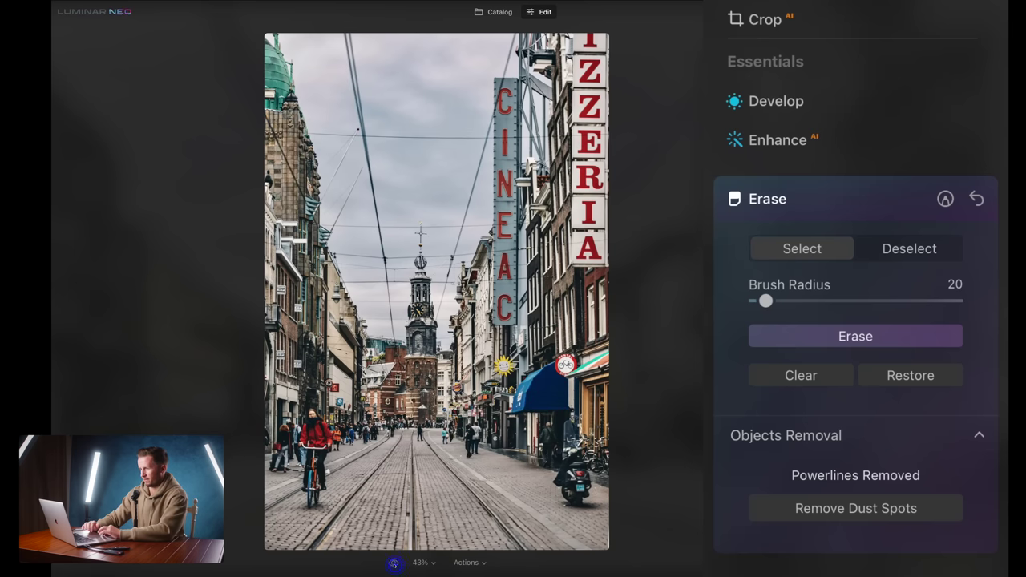
click(393, 563)
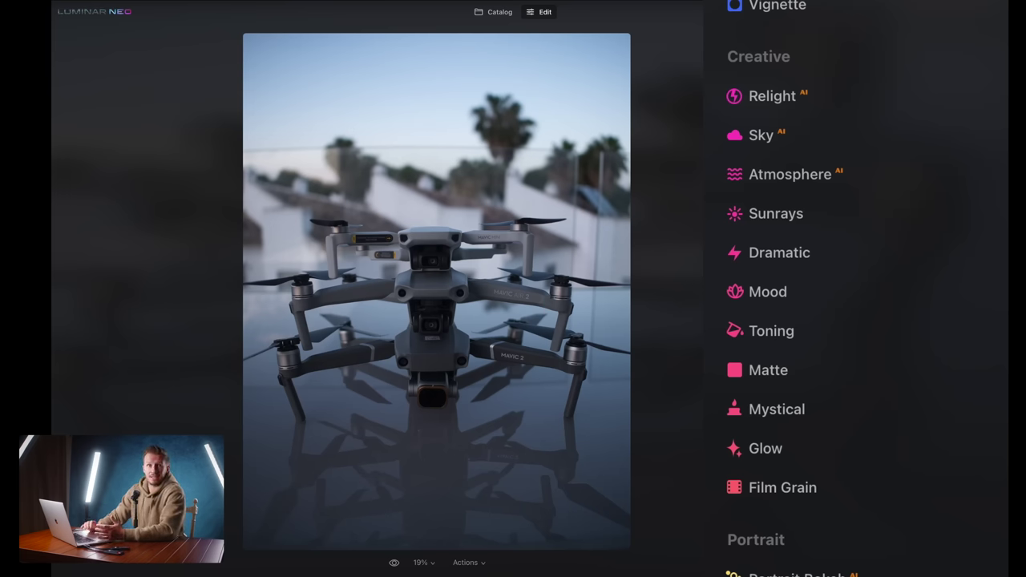
Set Relight Brightness Near to 100, Depth to 99 and Brightness Far to -57, then compare with the original.
click(770, 94)
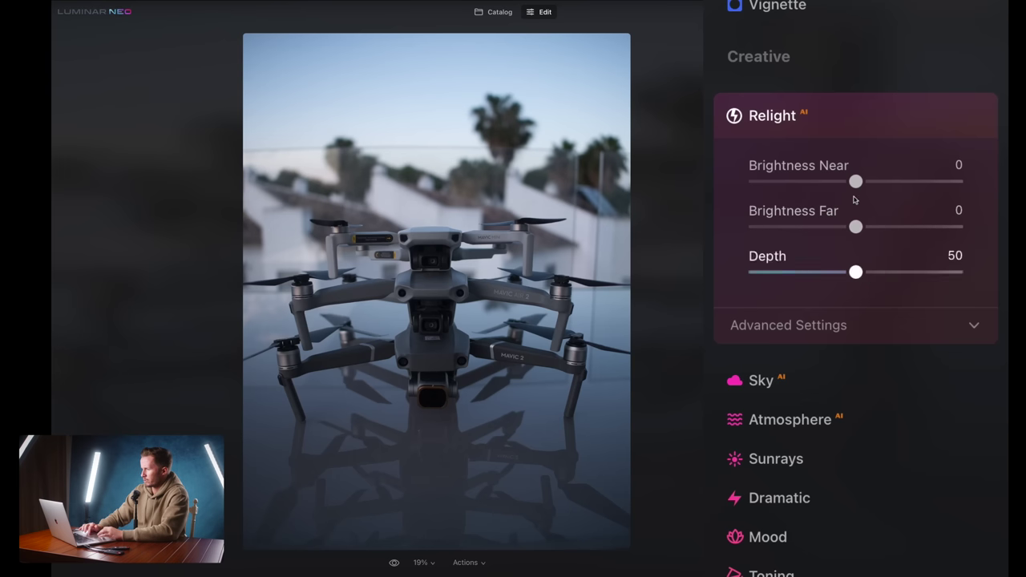
drag(857, 181, 976, 176)
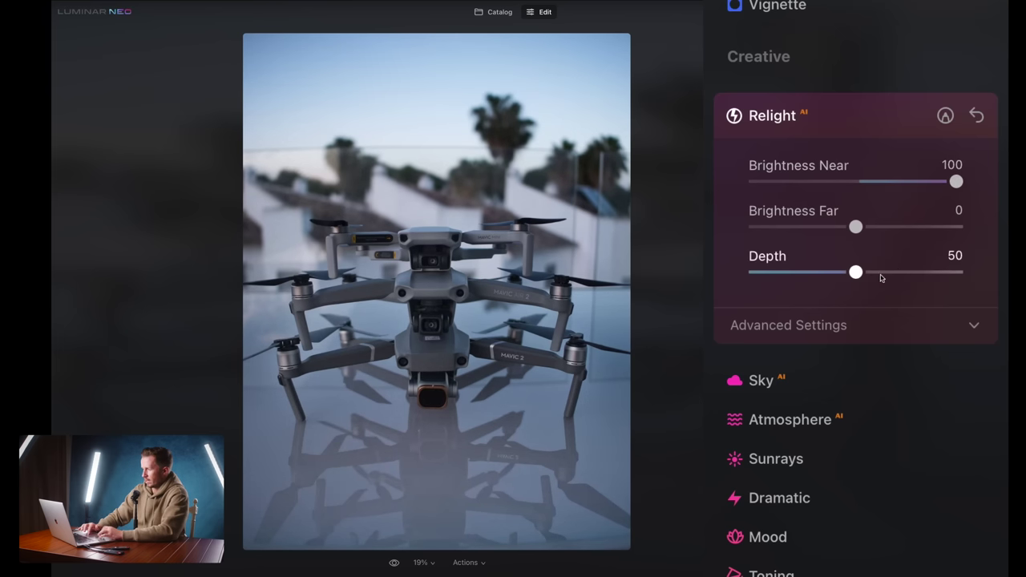
drag(856, 272, 951, 269)
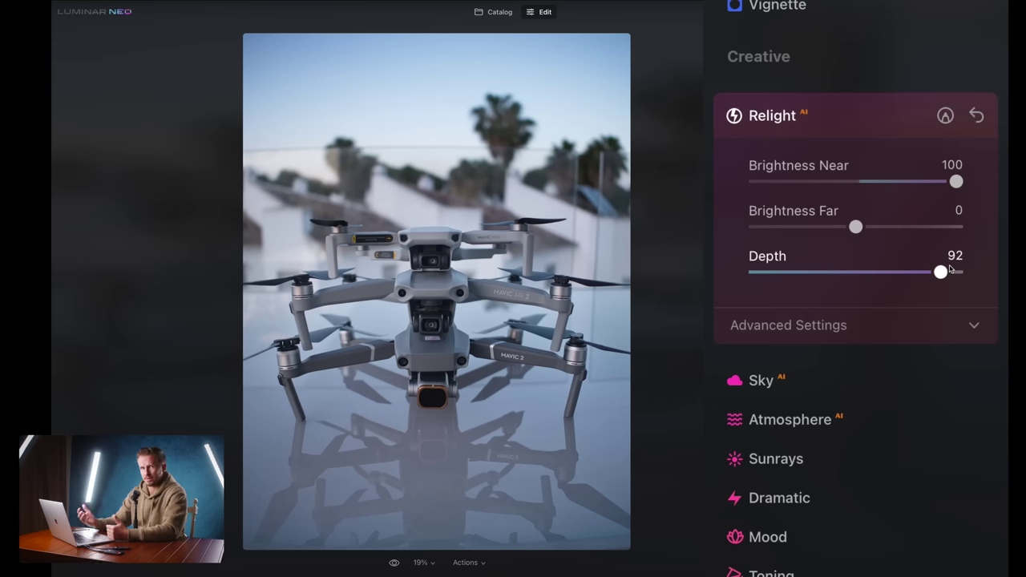
drag(950, 268, 959, 272)
drag(855, 227, 796, 227)
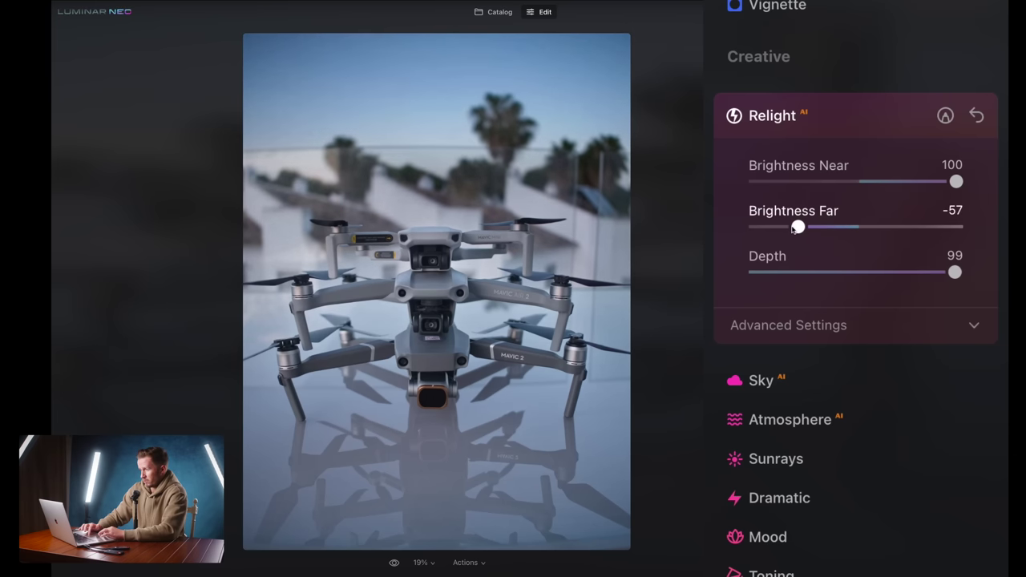
drag(394, 562, 393, 563)
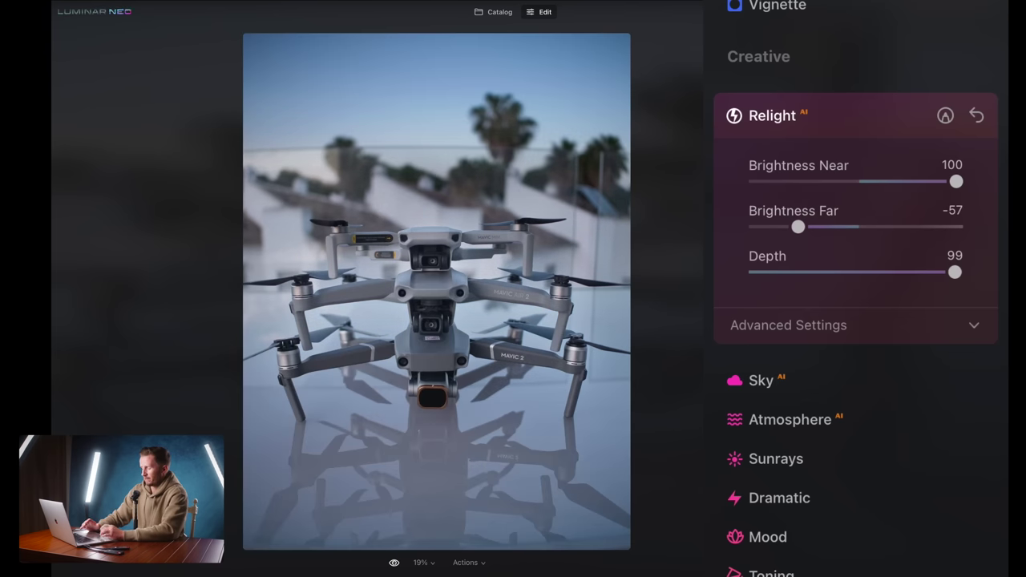